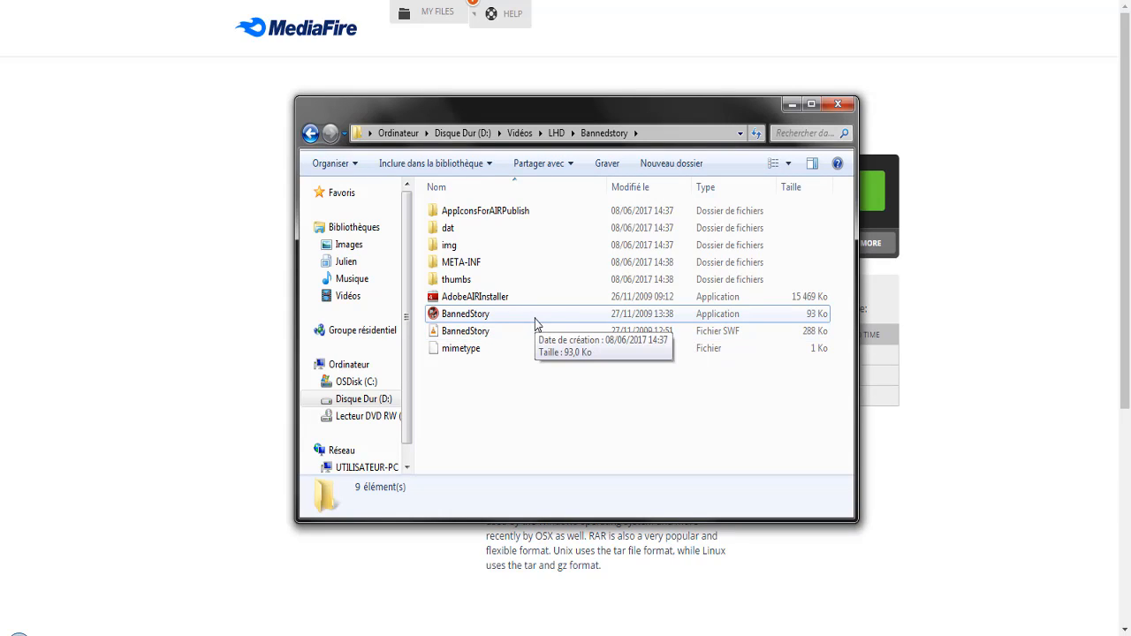
- Run AdobeAIRInstaller from the Bannedstory folder, accept the licence agreement and finish the Adobe AIR installation
left_click(534, 323)
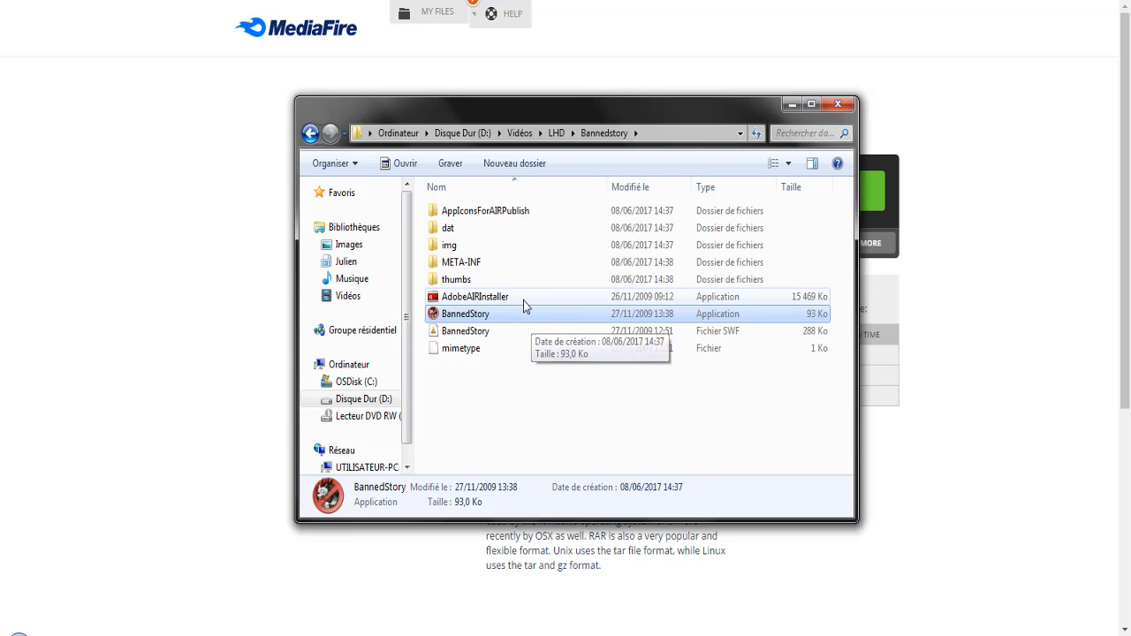
double_click(523, 299)
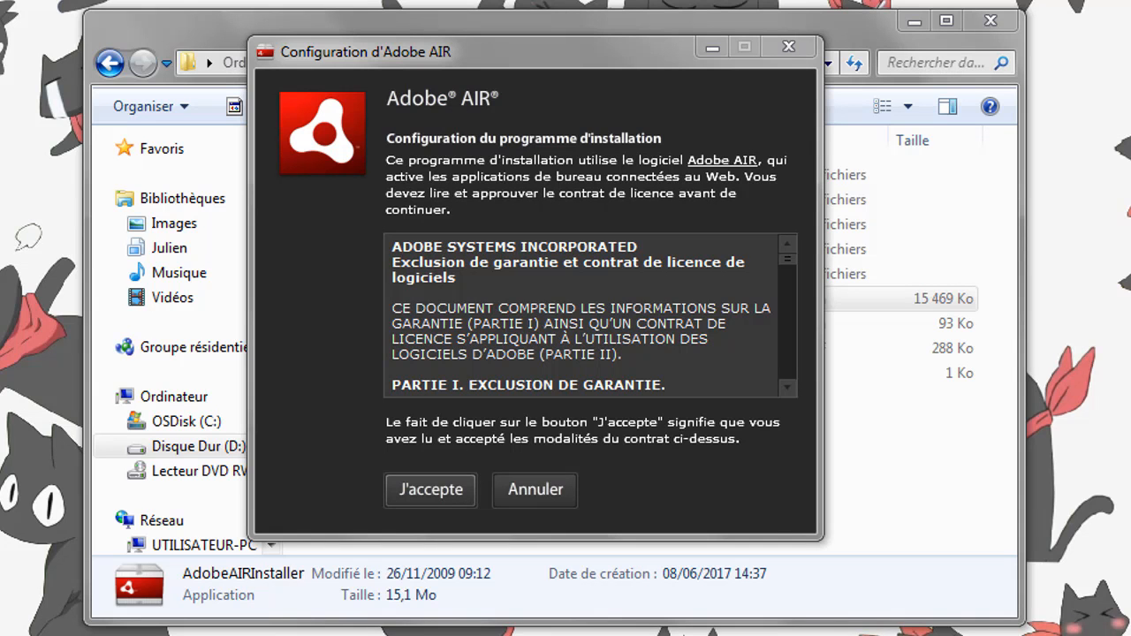
left_click(441, 490)
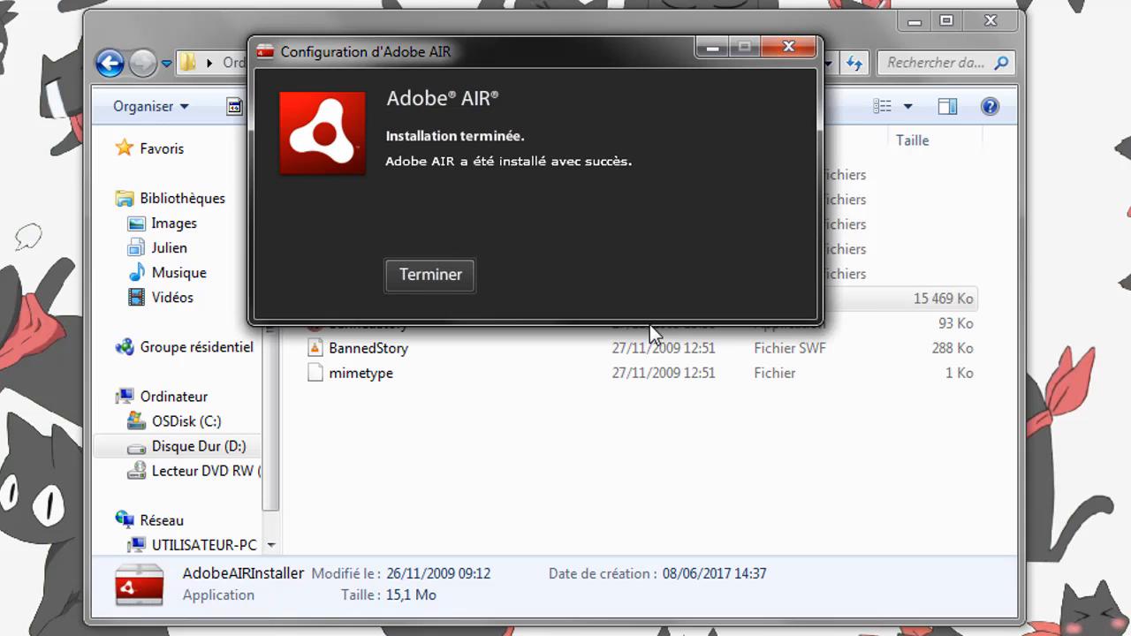
left_click(435, 279)
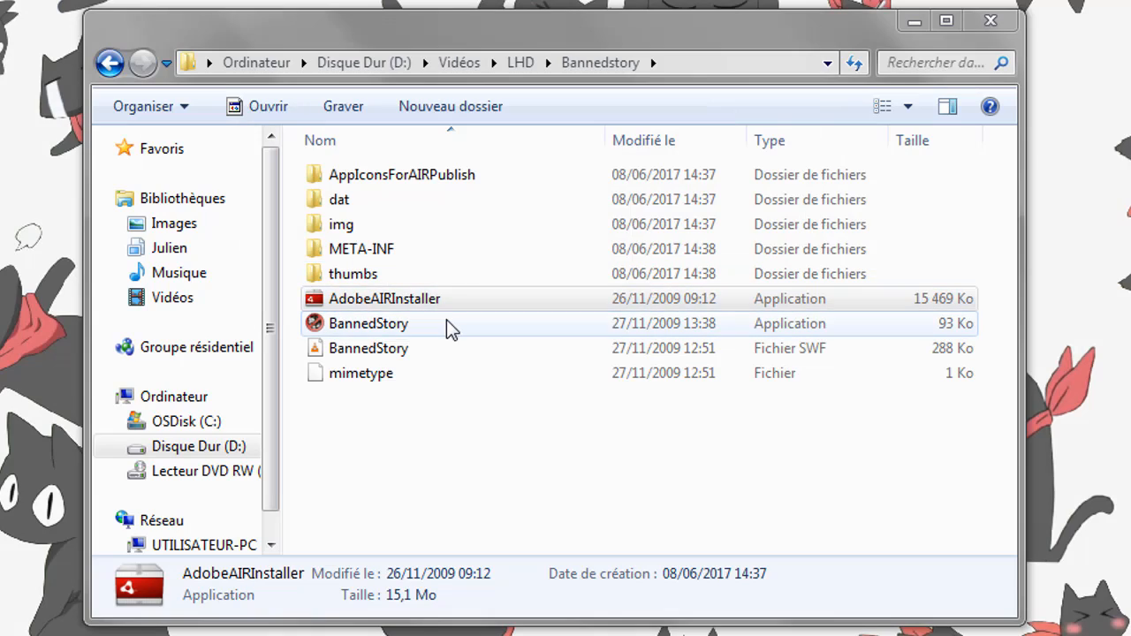
- Launch the BannedStory application and add a new Character Layer
double_click(446, 319)
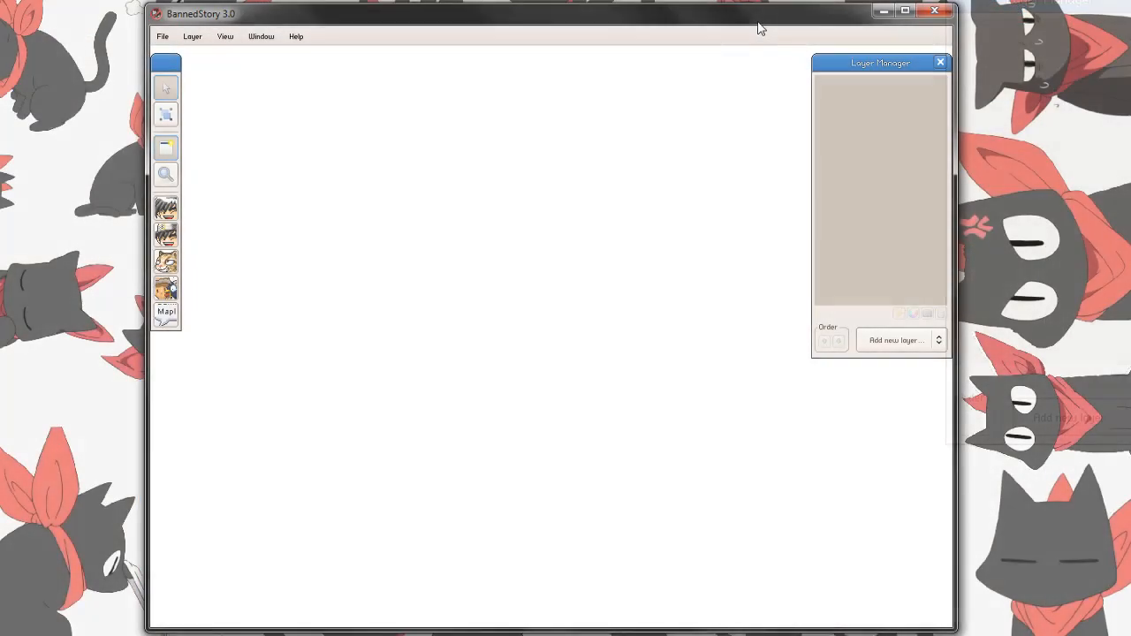
left_click_drag(753, 19, 783, 21)
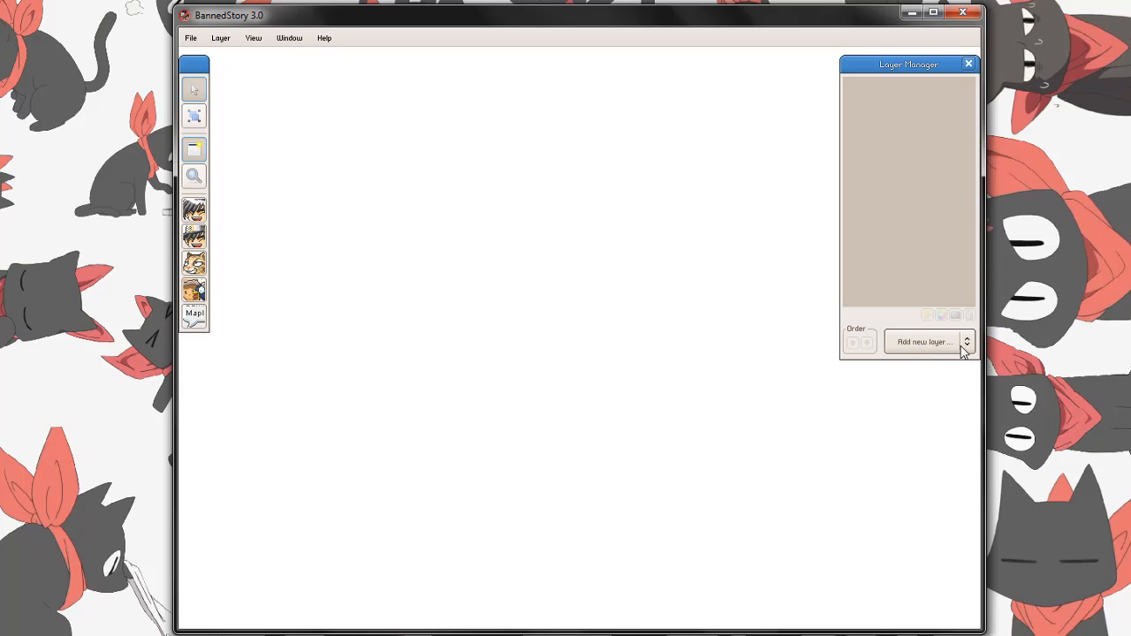
left_click(920, 347)
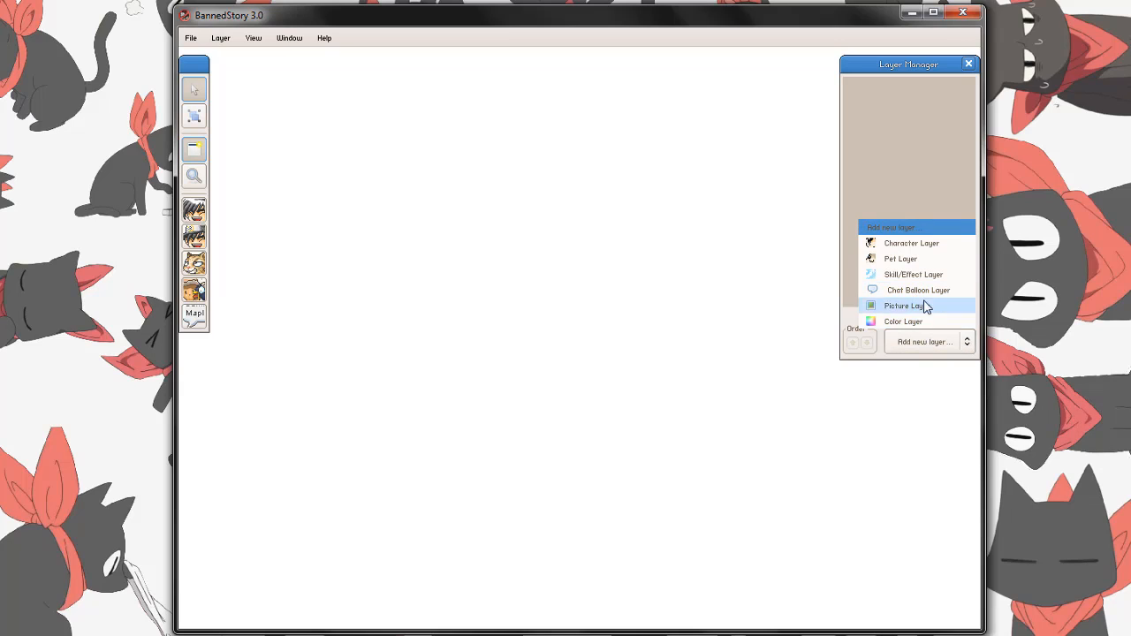
left_click(909, 246)
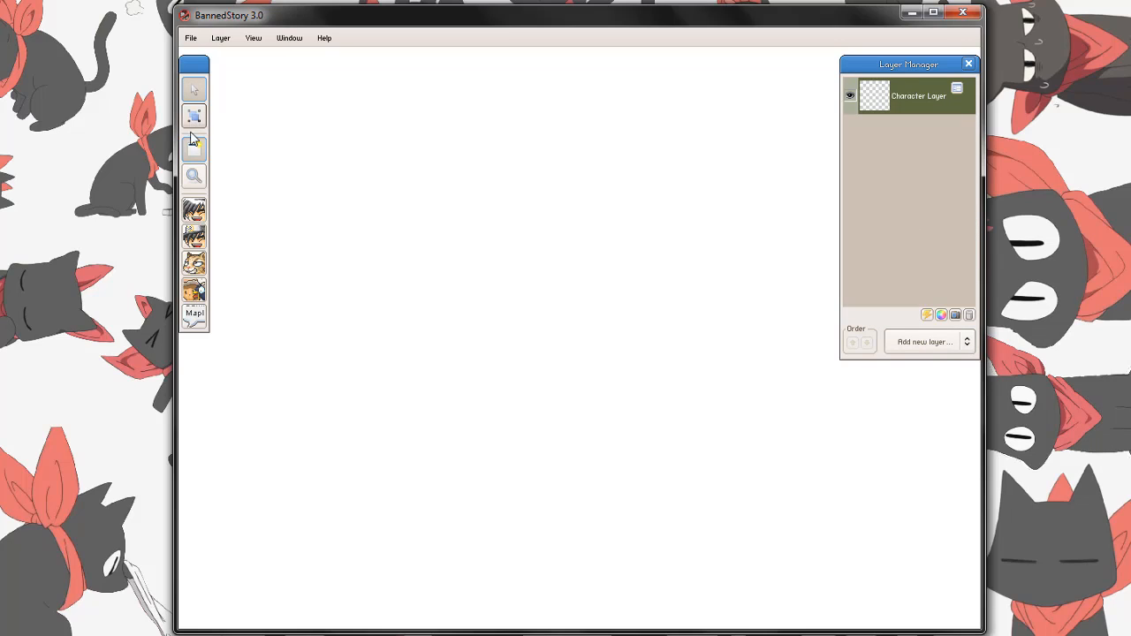
- Open the character items and apply the Light skin colour to the character
left_click(198, 208)
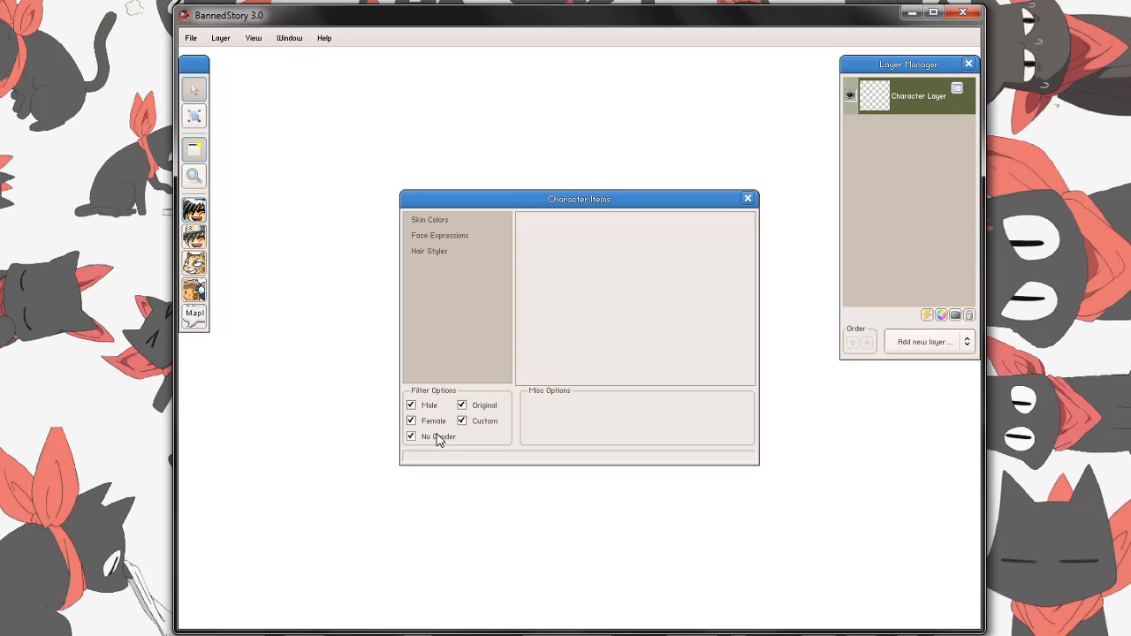
left_click(421, 220)
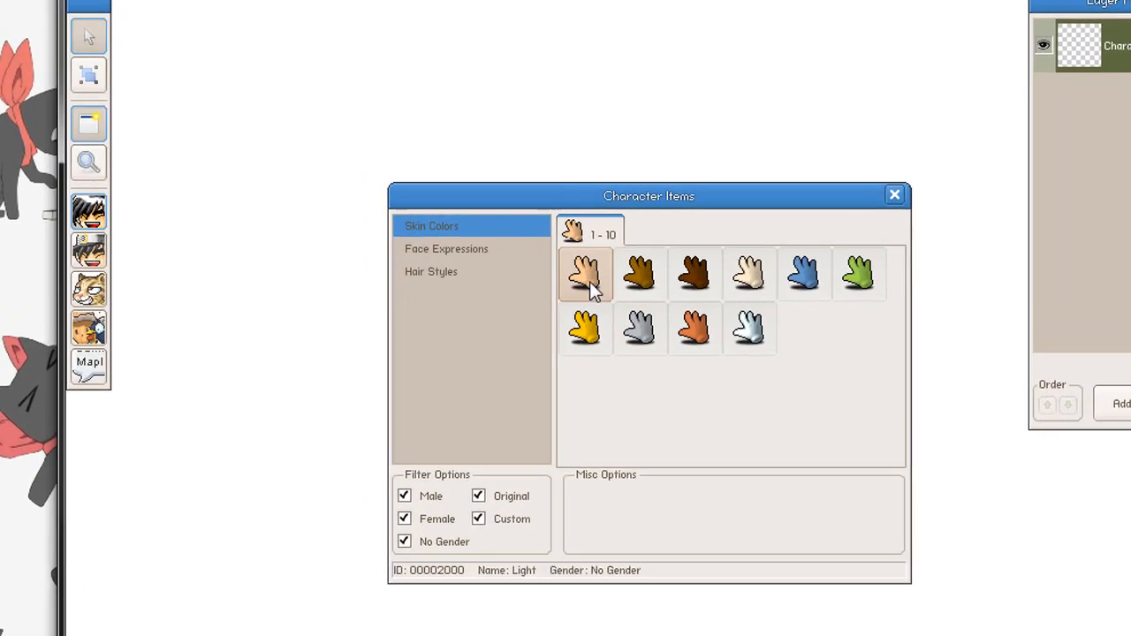
left_click(537, 255)
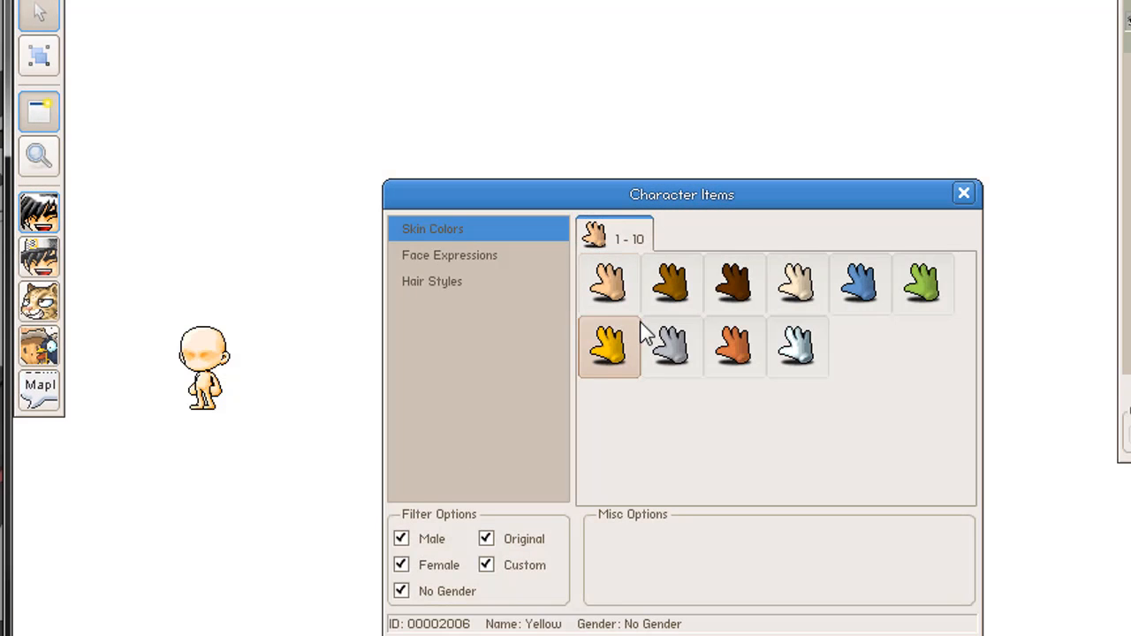
- Give the character the first face in the Face Expressions category
left_click(489, 255)
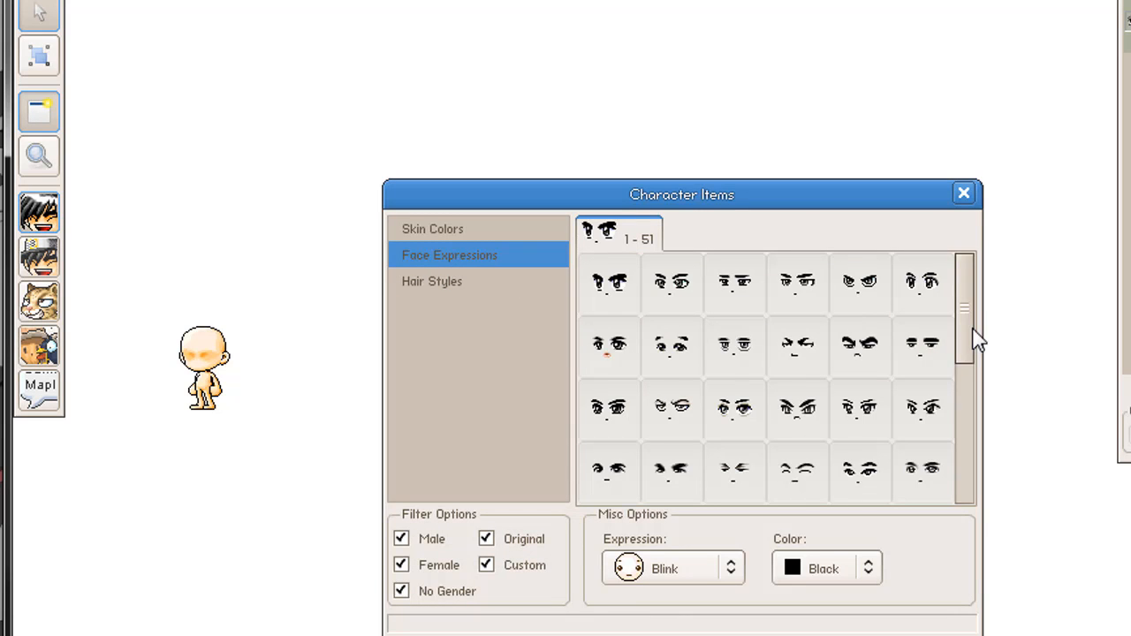
left_click_drag(973, 331, 957, 288)
left_click(614, 281)
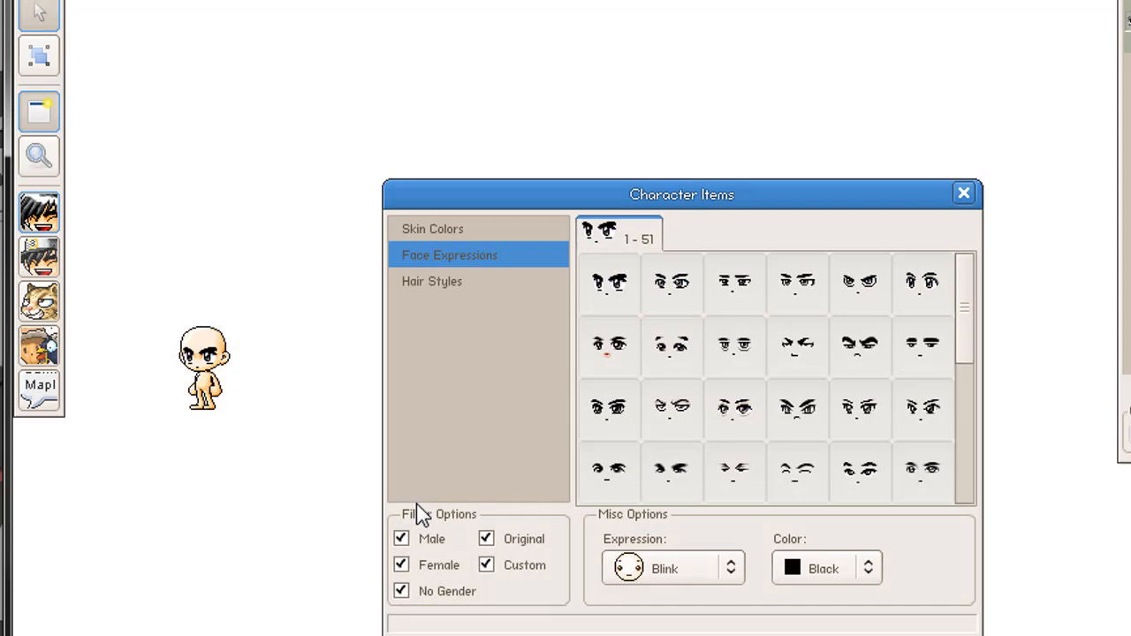
- Give the character the short spiky Vincent hairstyle and set the hair colour to Brown
left_click(466, 277)
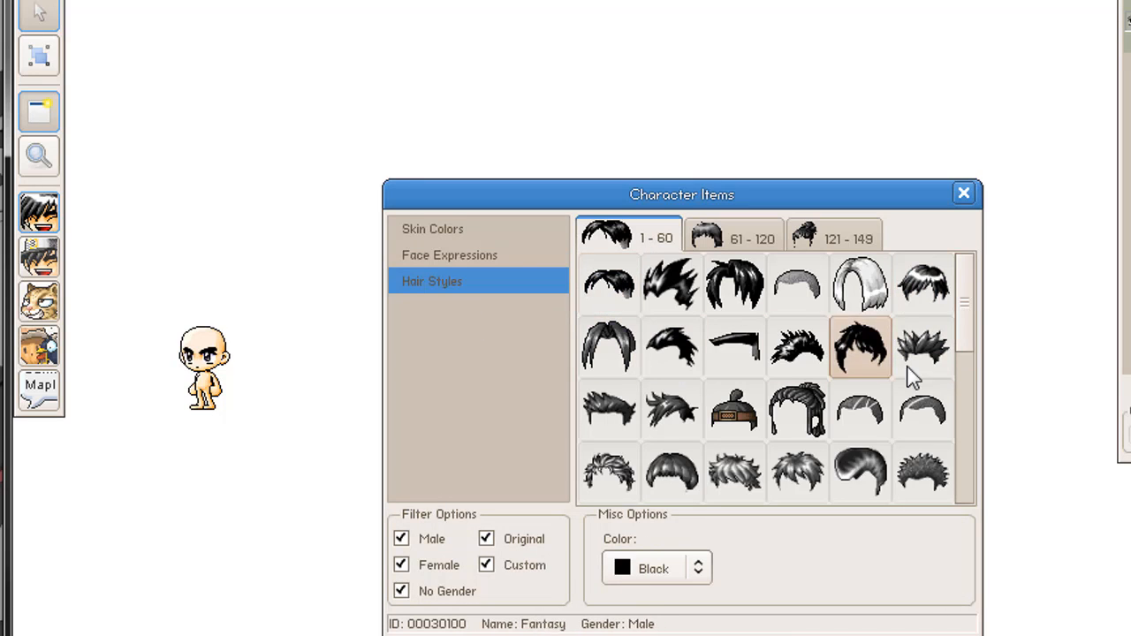
left_click(593, 436)
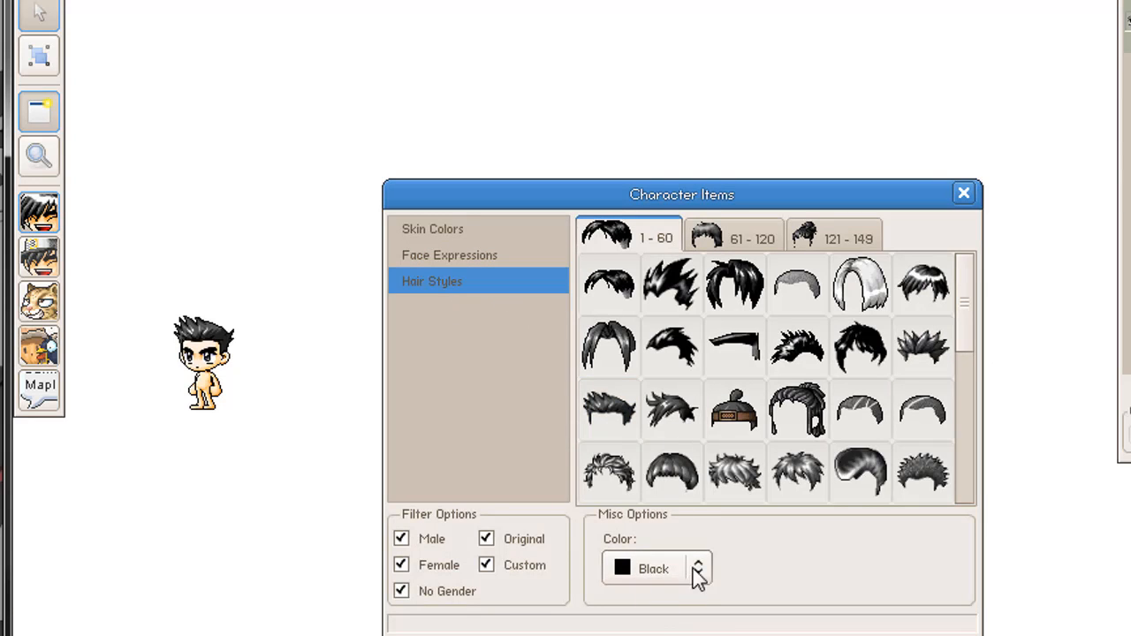
left_click(655, 570)
left_click_drag(702, 429, 699, 535)
left_click(690, 532)
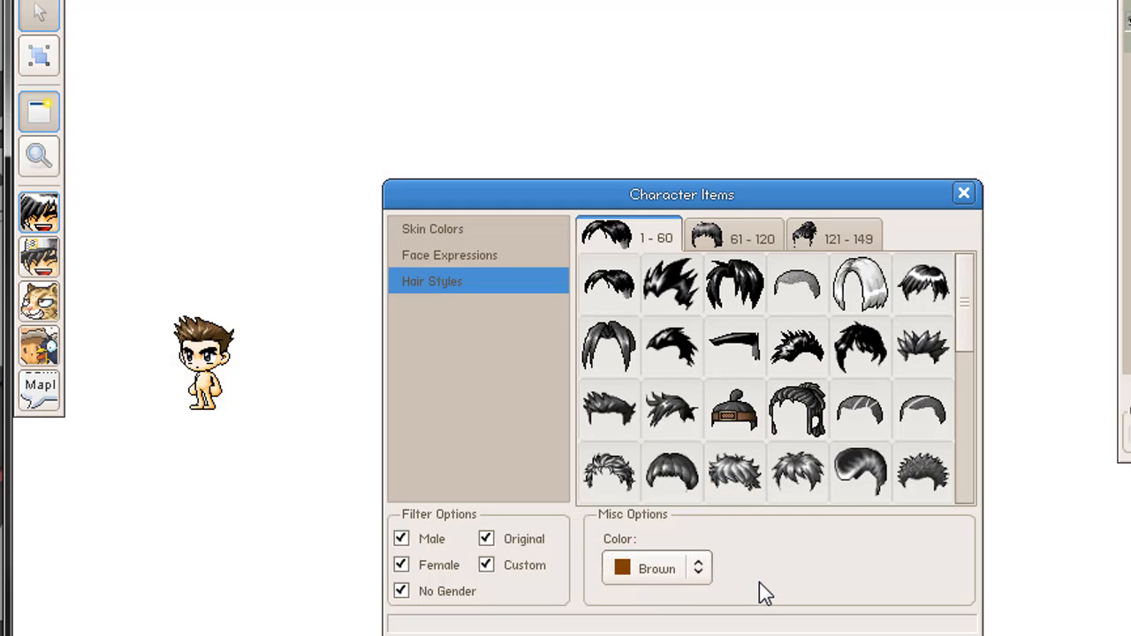
- Try the Glitter expression on the character's face and switch it back to Blink
left_click(466, 255)
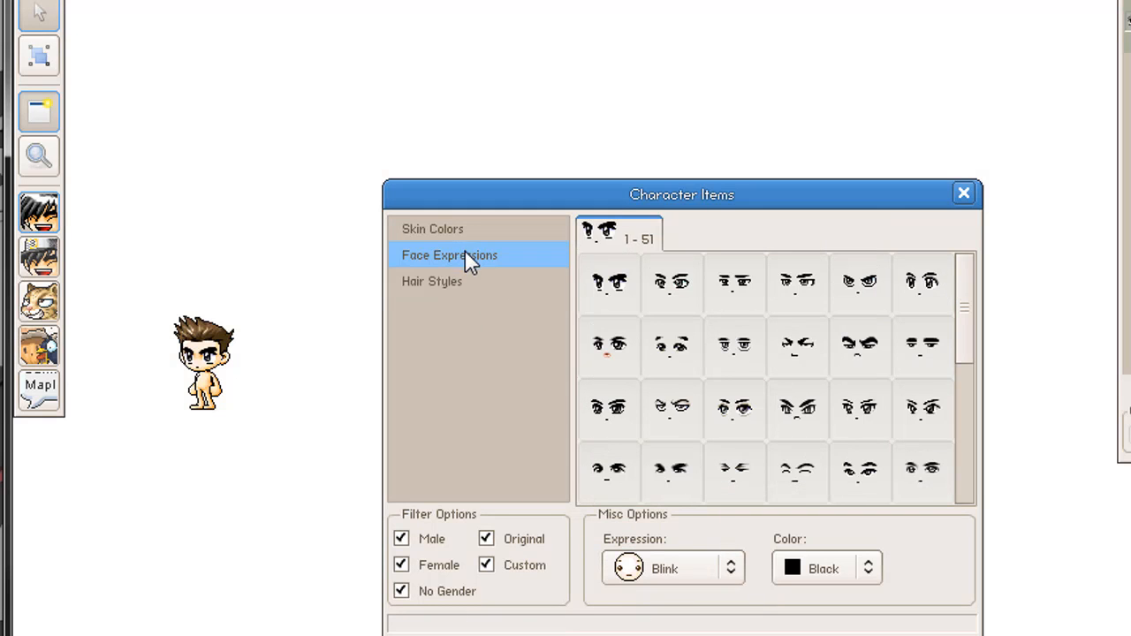
left_click(695, 568)
left_click_drag(733, 384, 740, 491)
left_click(687, 469)
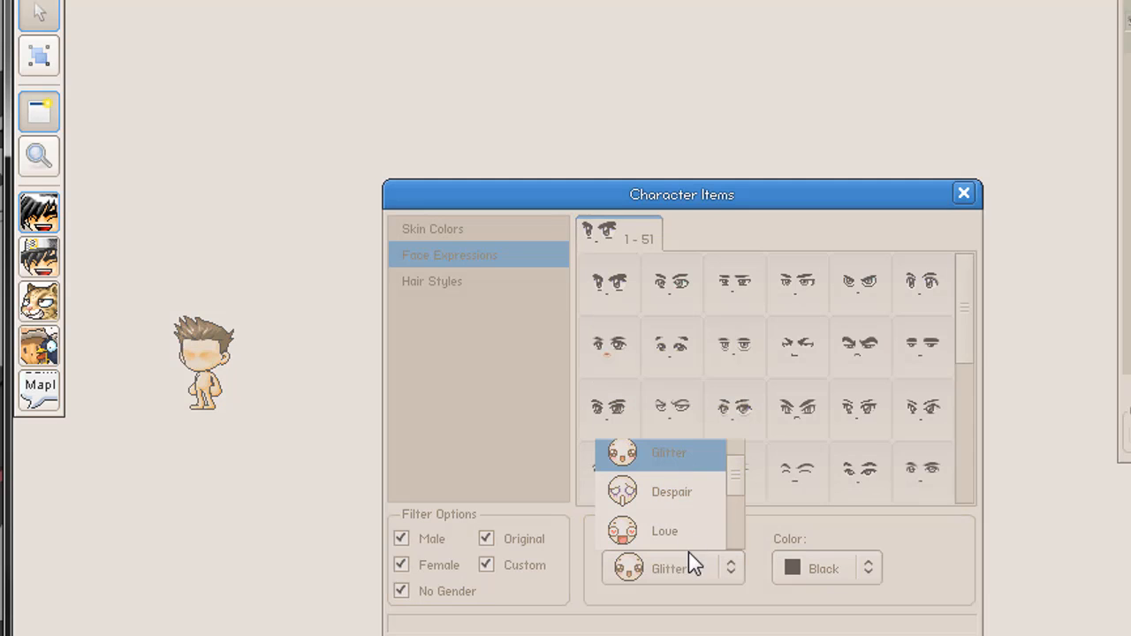
left_click(693, 569)
scroll(732, 501, "down", 2)
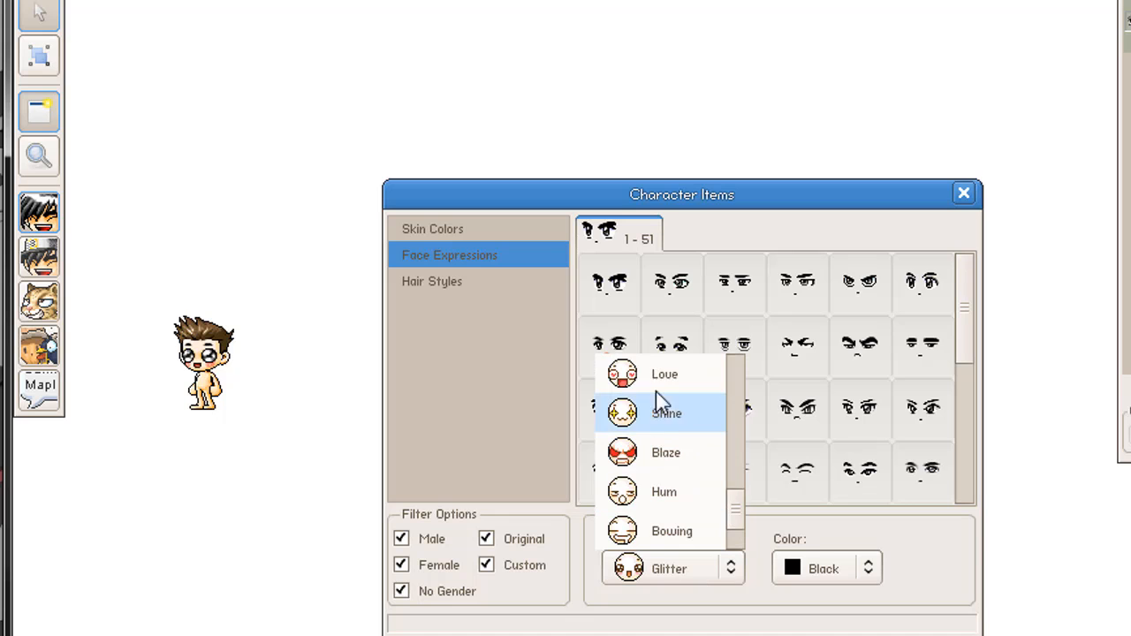
scroll(735, 459, "up", 10)
left_click(677, 379)
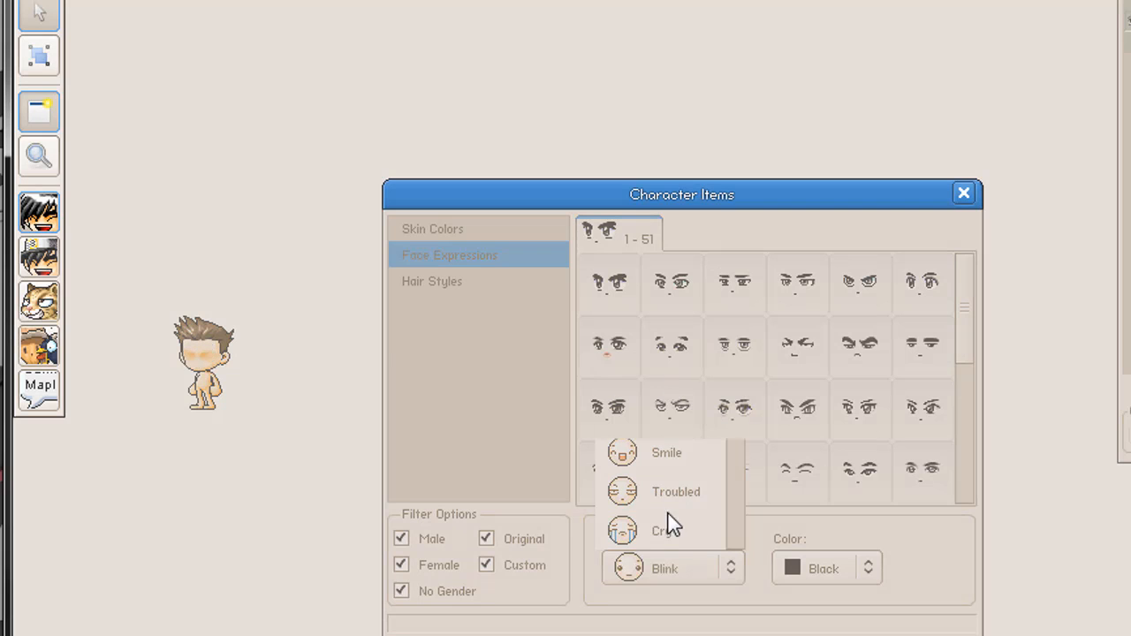
- Set the character's eye colour to Blue and close the character items
left_click(808, 569)
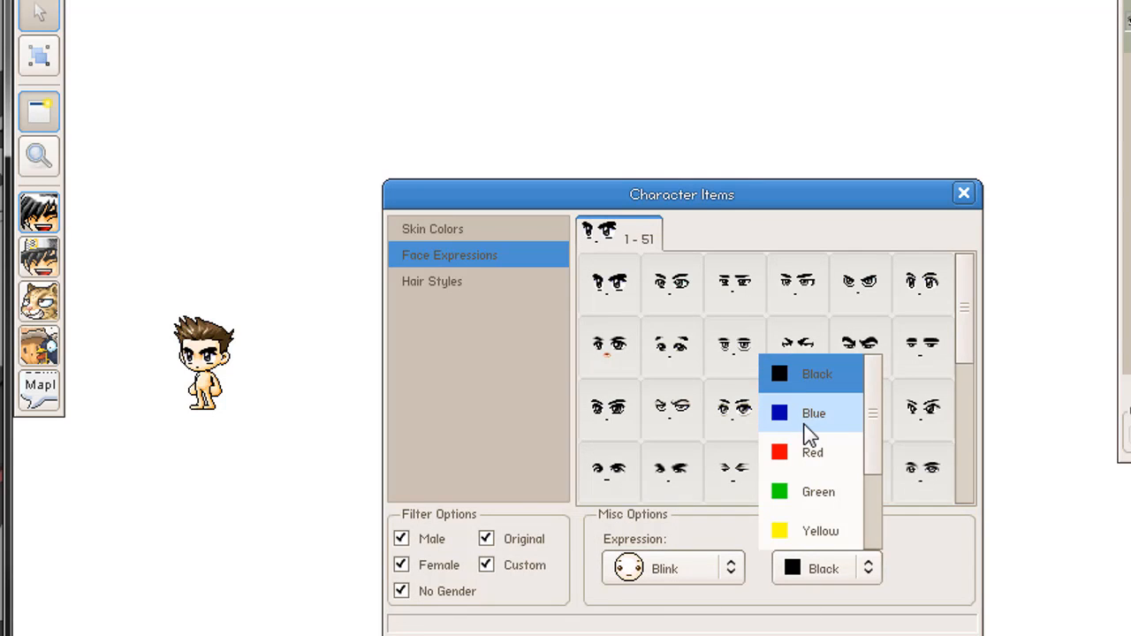
left_click(803, 434)
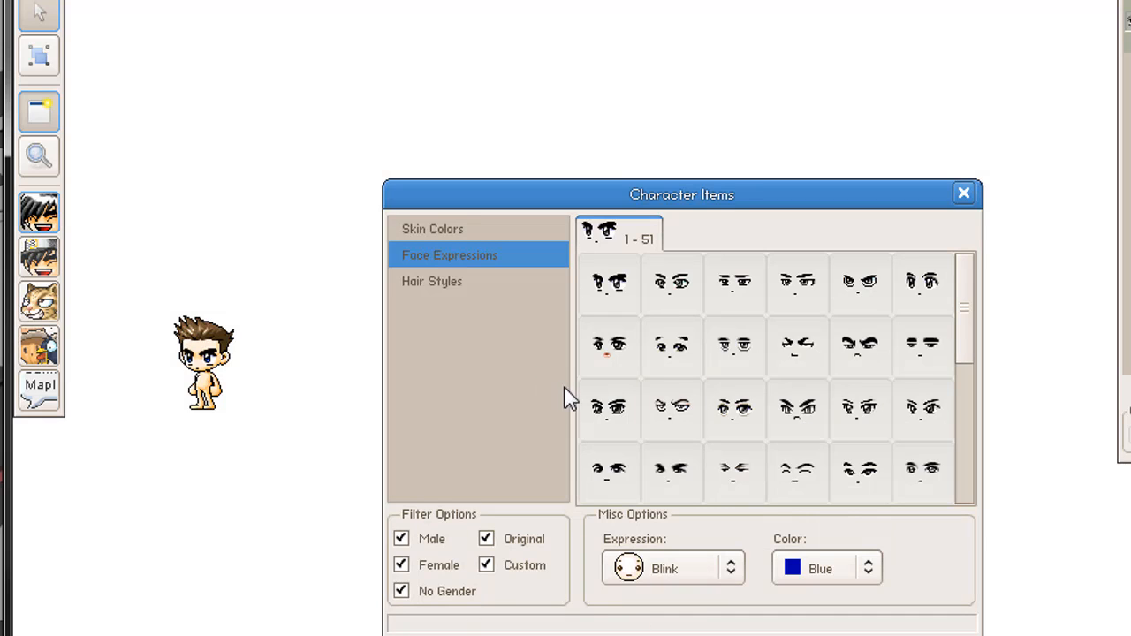
left_click(960, 198)
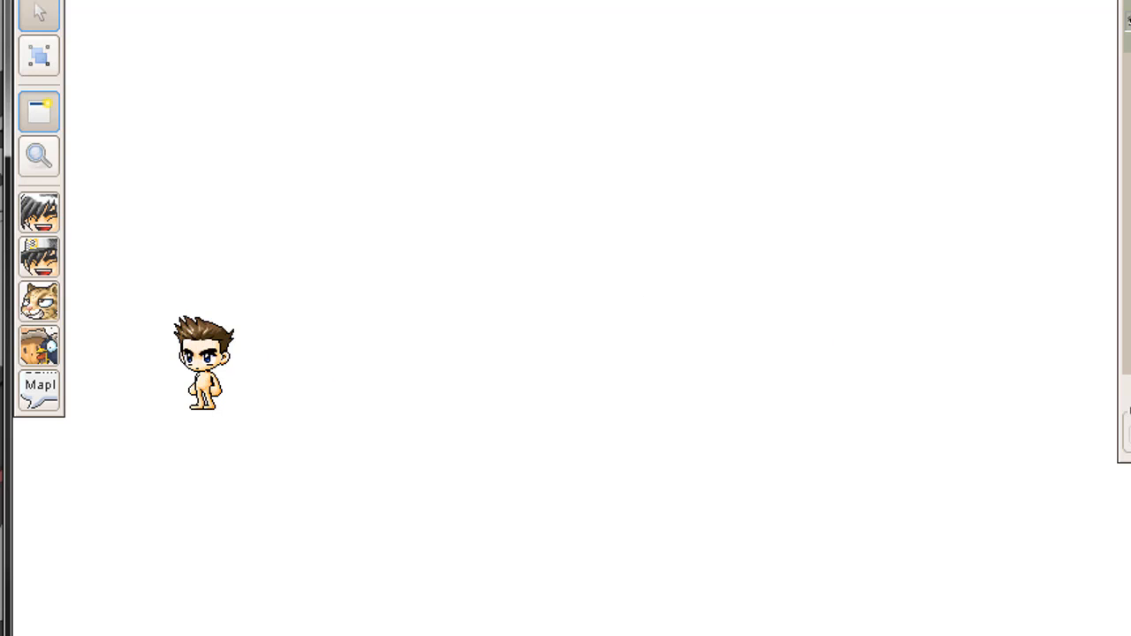
- Move the character toward the middle of the canvas with the transform tool, try skewing it and reset the transformation
left_click(46, 57)
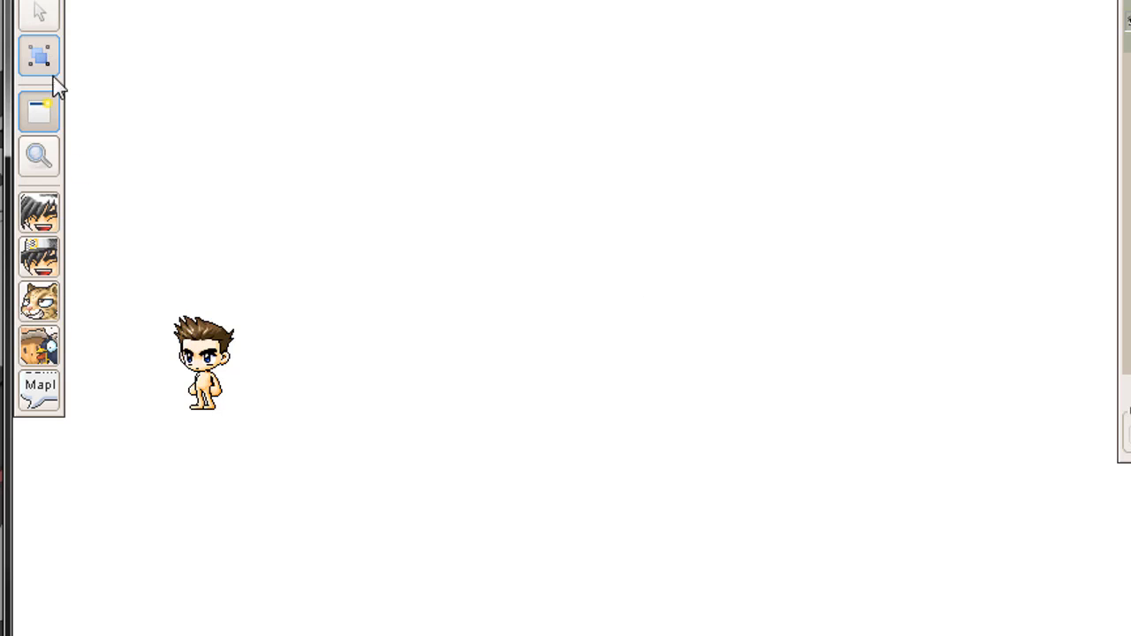
left_click(194, 367)
left_click_drag(242, 402, 447, 399)
left_click_drag(451, 292, 726, 124)
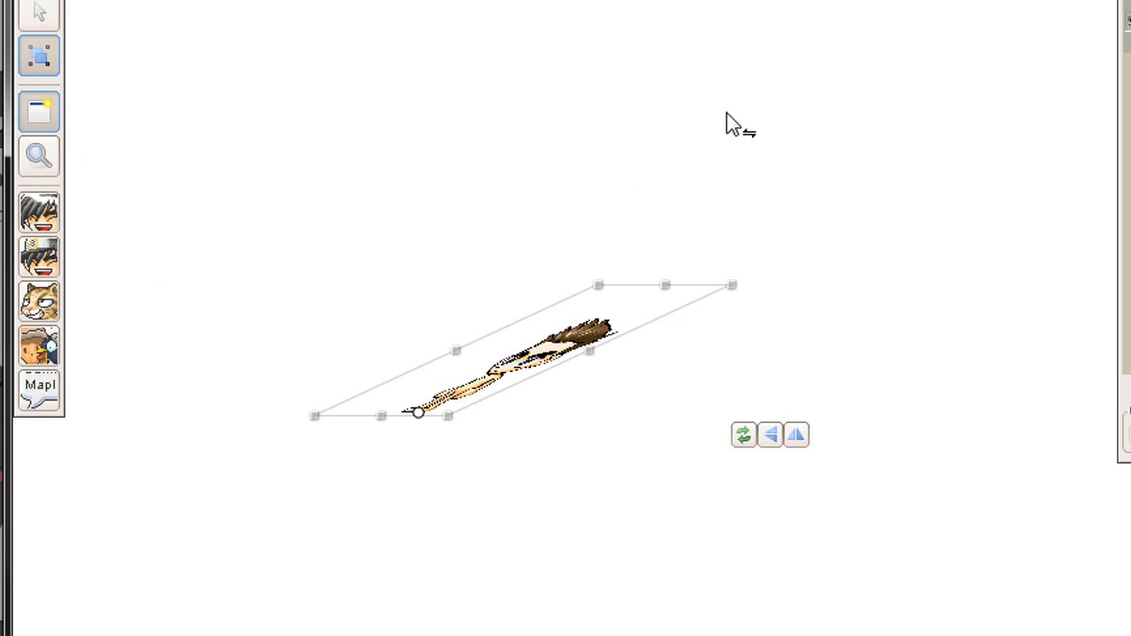
left_click(744, 436)
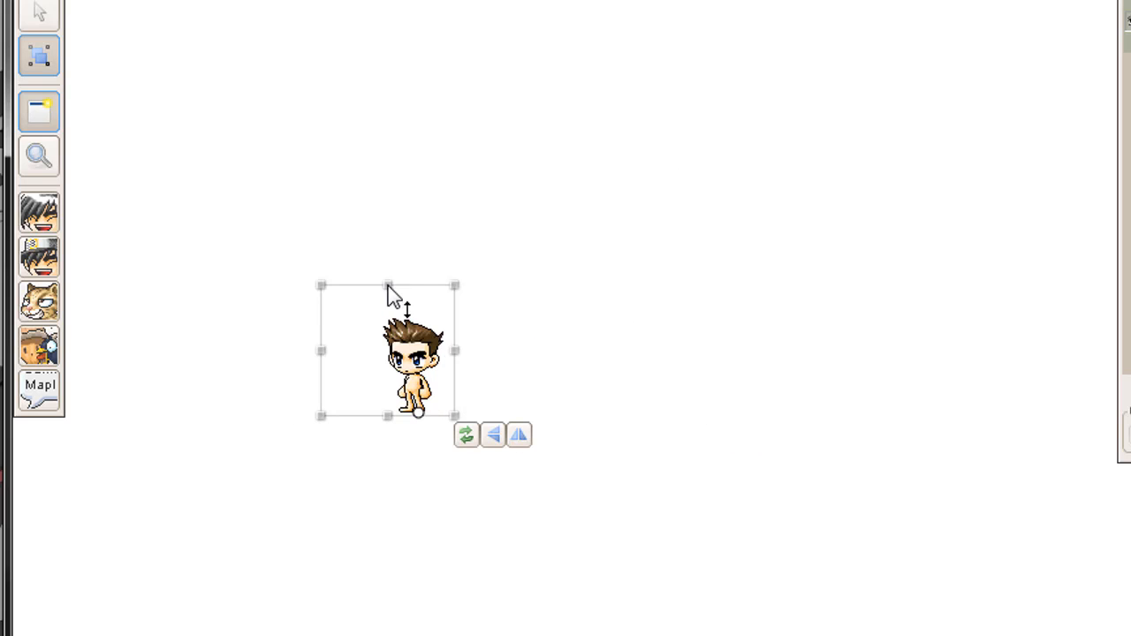
- Enlarge the character to several times its size and reposition it on the left half of the canvas
left_click_drag(323, 288, 116, 74)
left_click_drag(524, 422, 674, 578)
left_click_drag(409, 228, 327, 387)
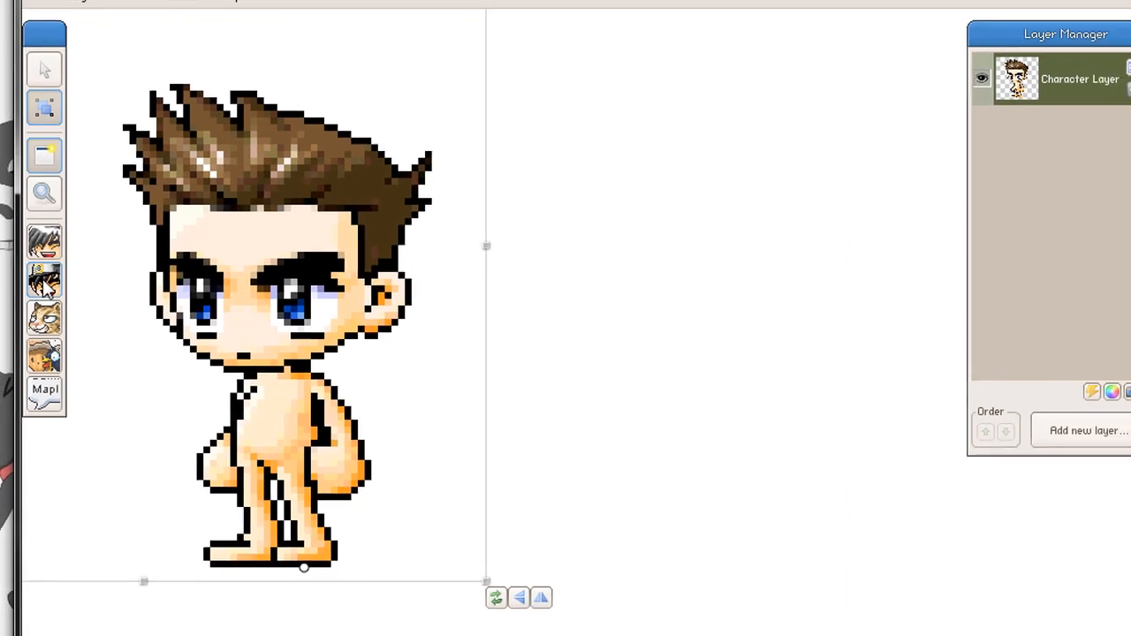
- Try the face accessories from the equipment items on the character and keep the red Face Tattoo
left_click(44, 283)
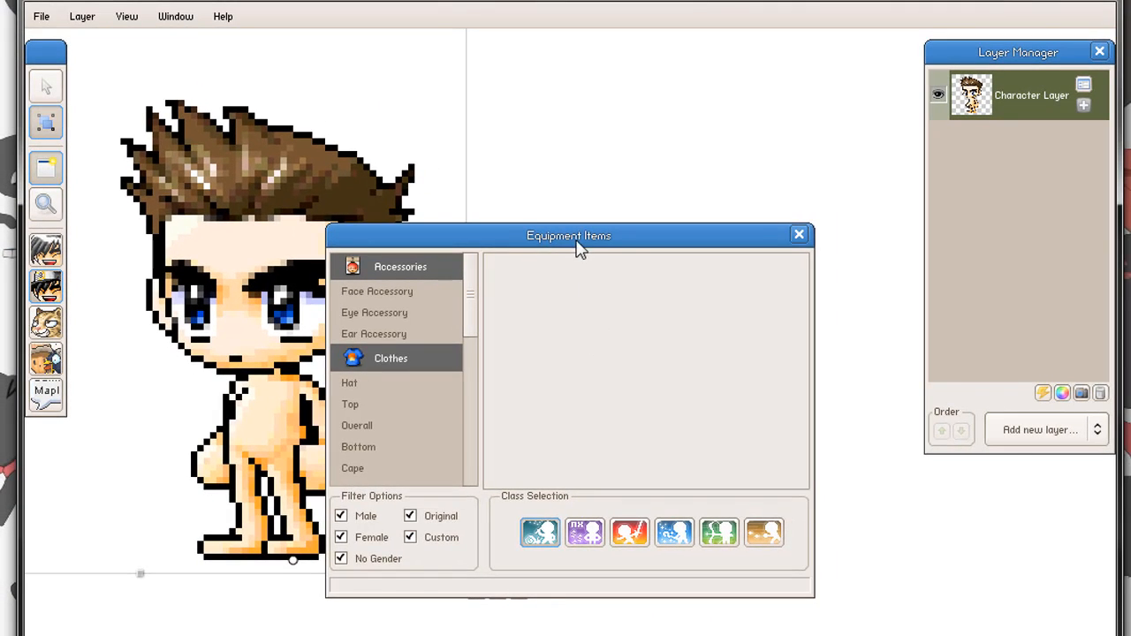
left_click_drag(579, 248, 751, 214)
left_click(551, 256)
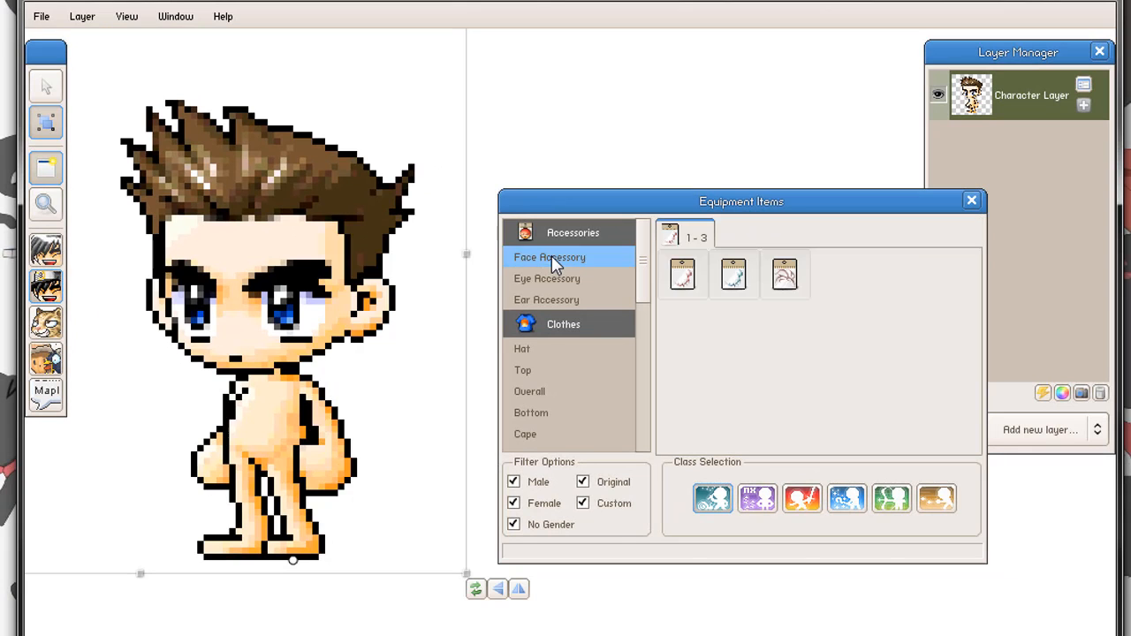
left_click(682, 276)
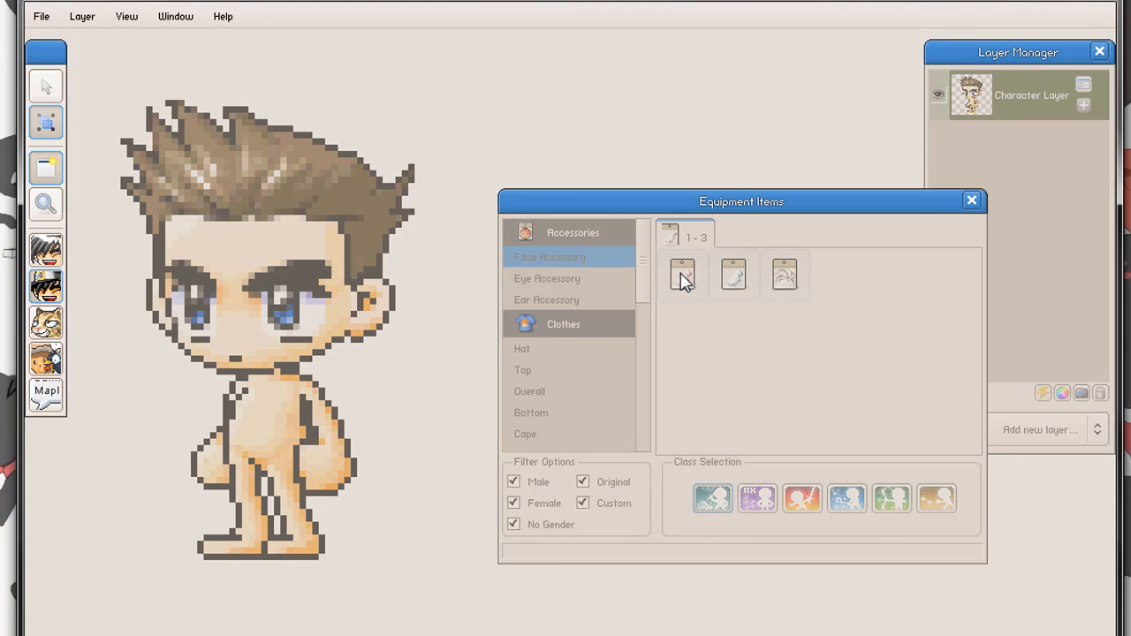
left_click(733, 276)
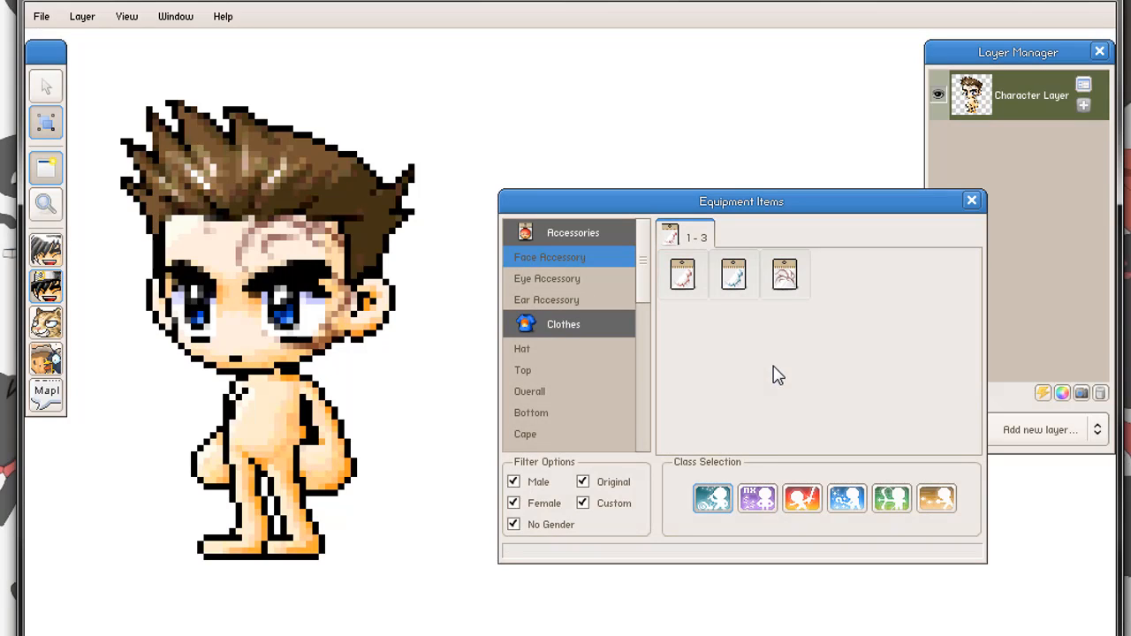
left_click(779, 288)
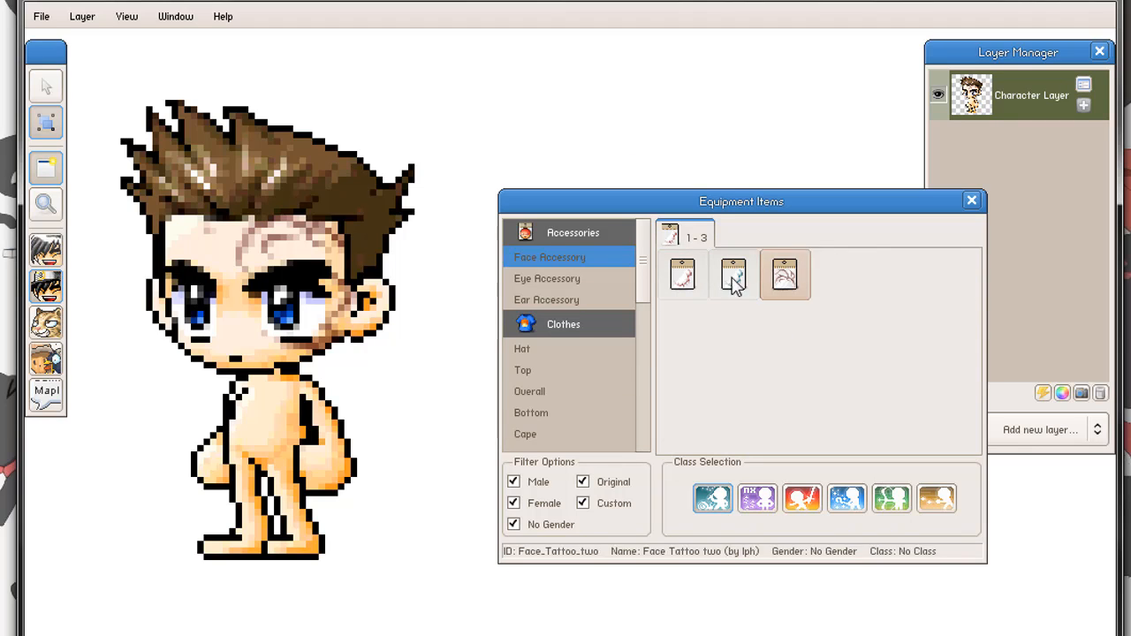
- Expand the Character Layer to examine the individual items that make up the character
left_click(1083, 104)
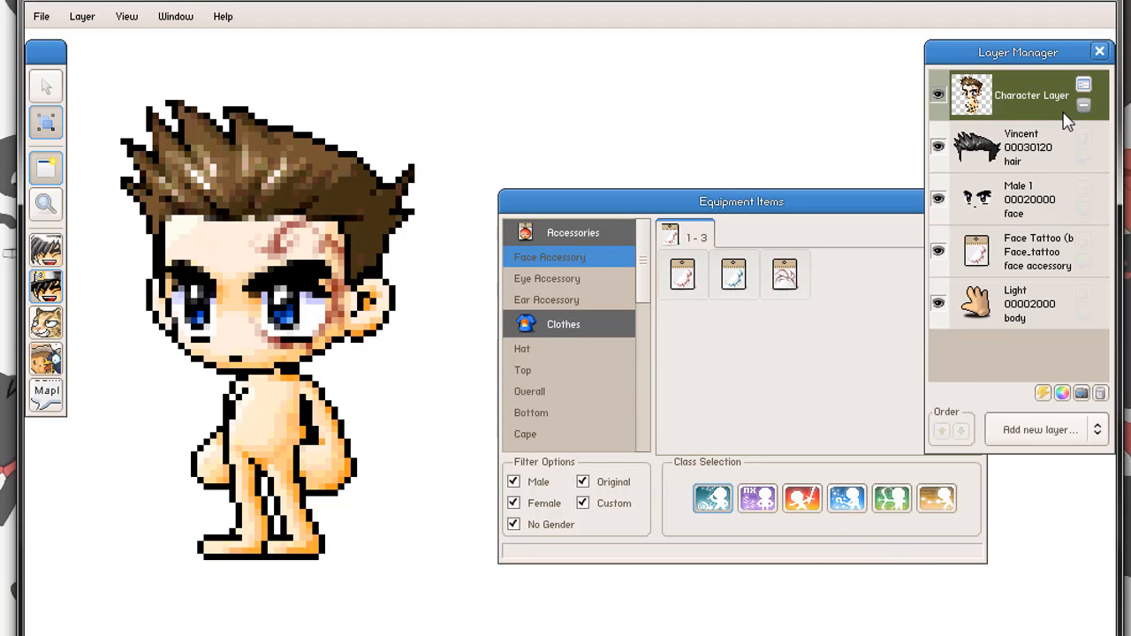
left_click(1083, 105)
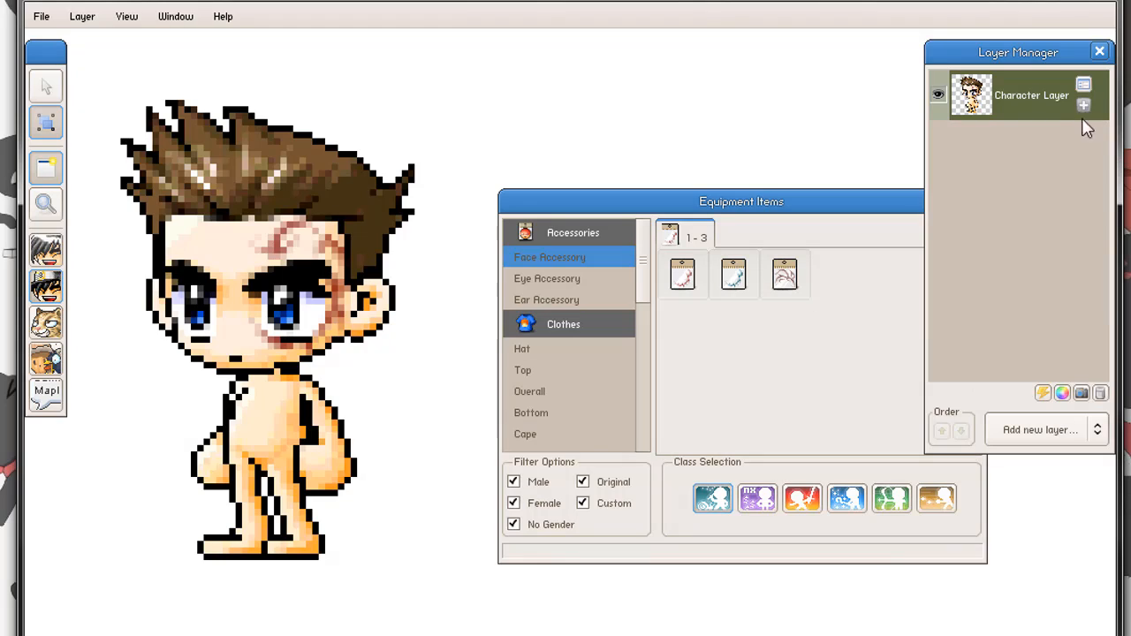
left_click(1083, 105)
mouse_move(1026, 248)
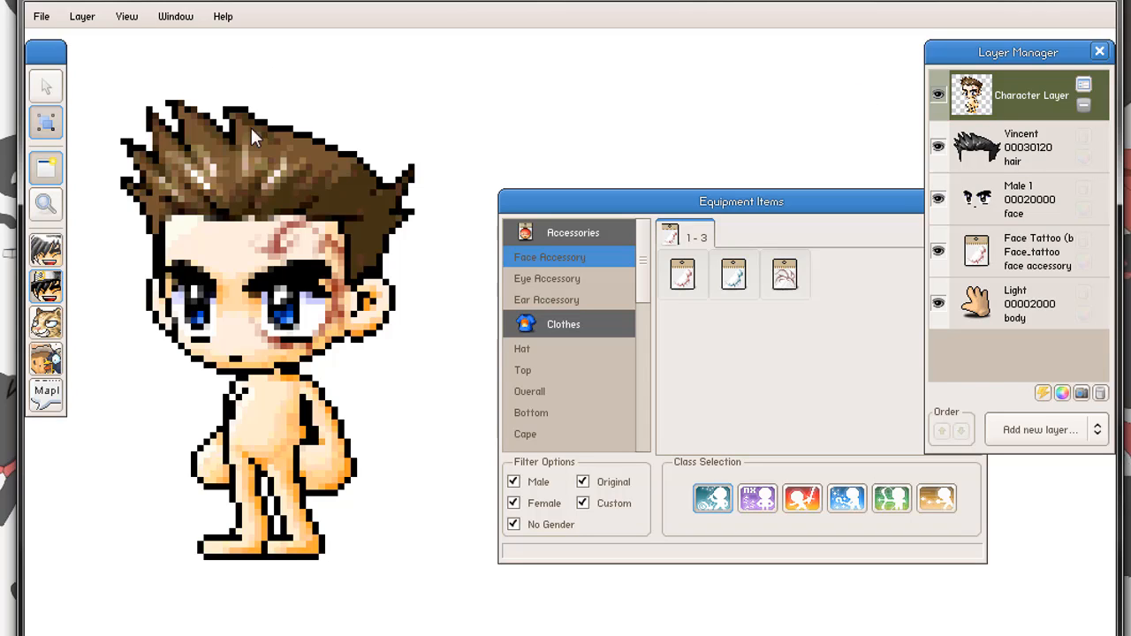
- Remove the Face Tattoo from the character, keep the Blue-Striped bottom and take off the tried-on cape
left_click(1084, 241)
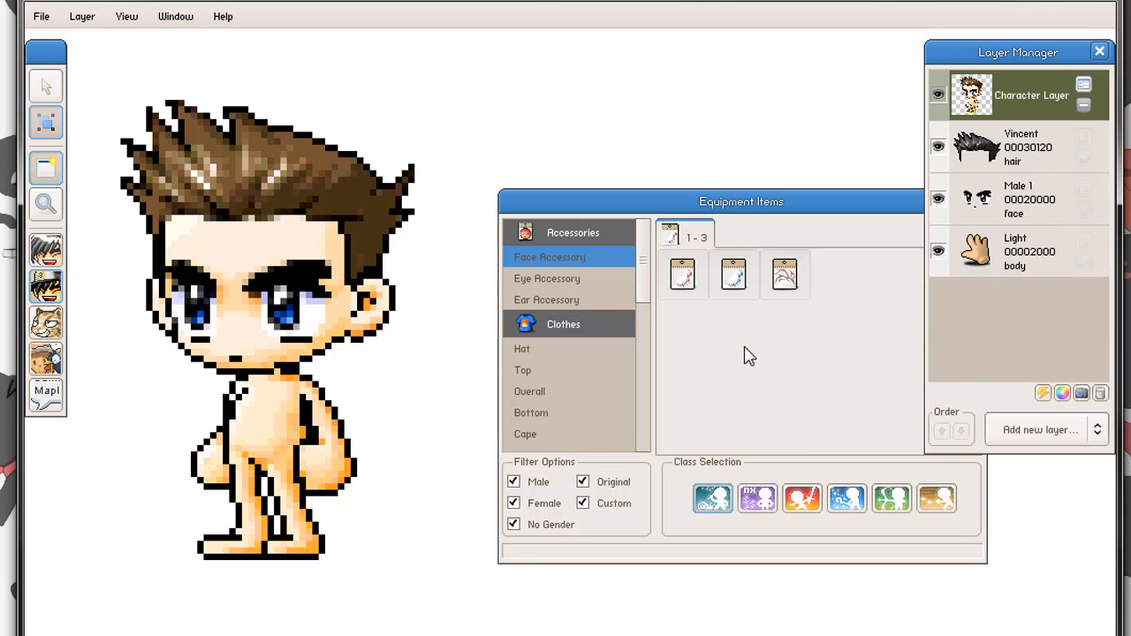
left_click(559, 278)
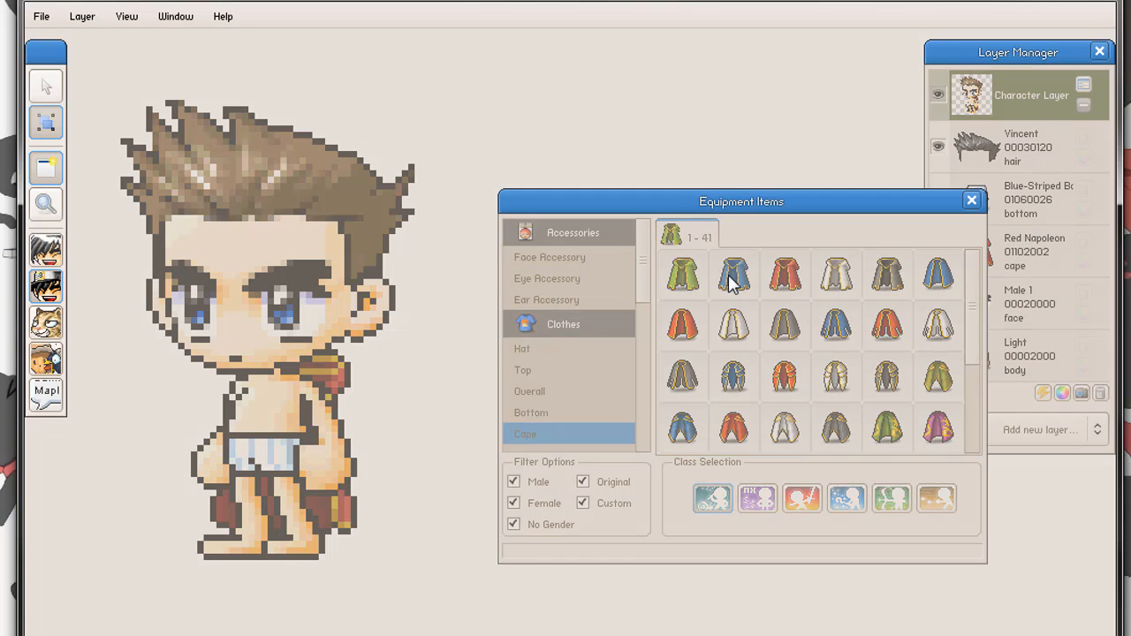
left_click(732, 276)
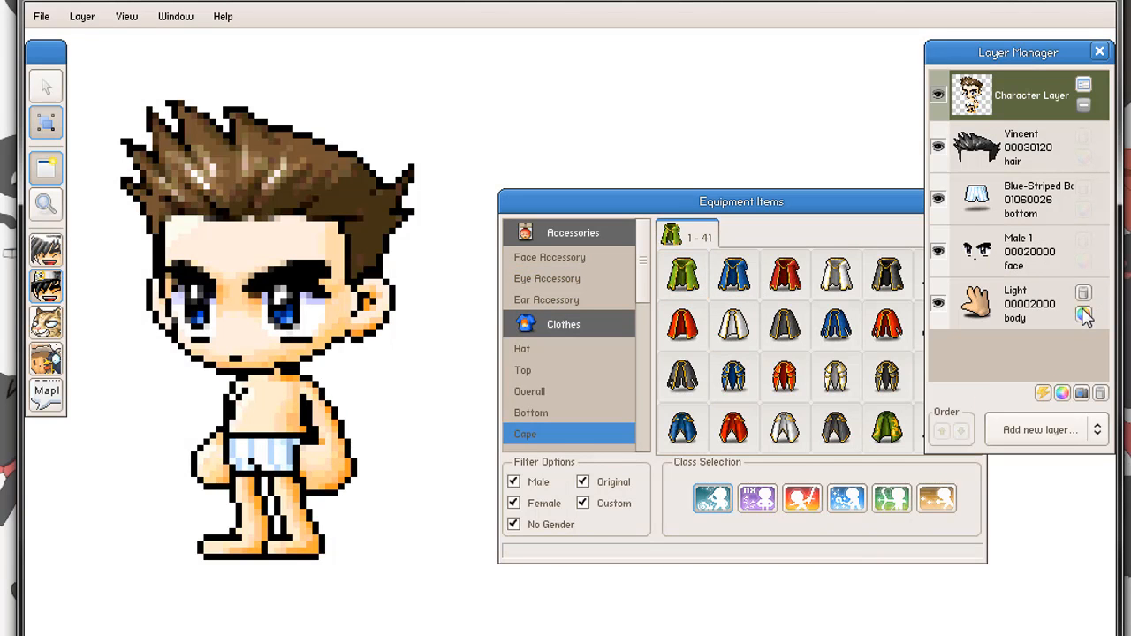
left_click(1084, 314)
left_click(720, 352)
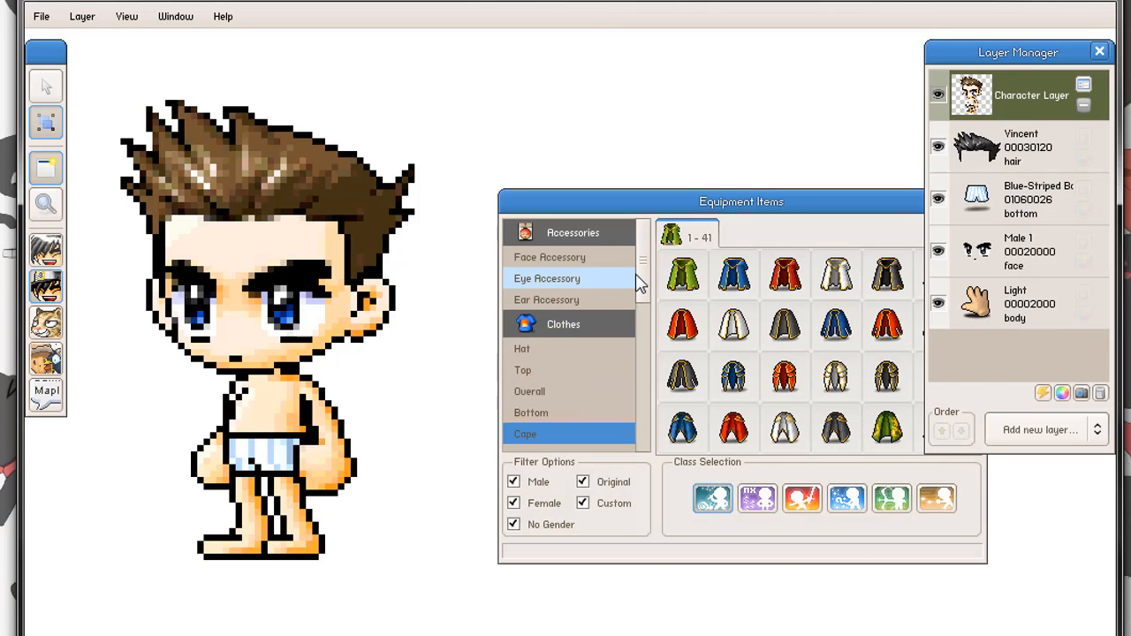
- Browse the One Handed Sword, One Handed Axe and One Handed Mace categories of the equipment weapons
left_click_drag(643, 281, 644, 361)
left_click(571, 336)
left_click(568, 356)
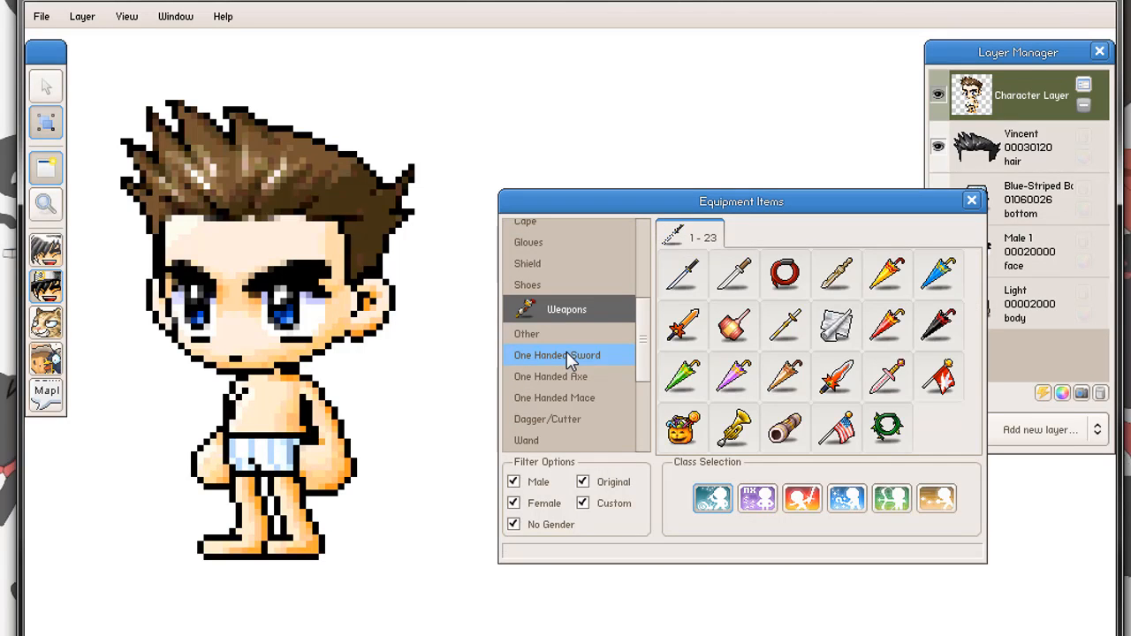
scroll(575, 362, "down", 1)
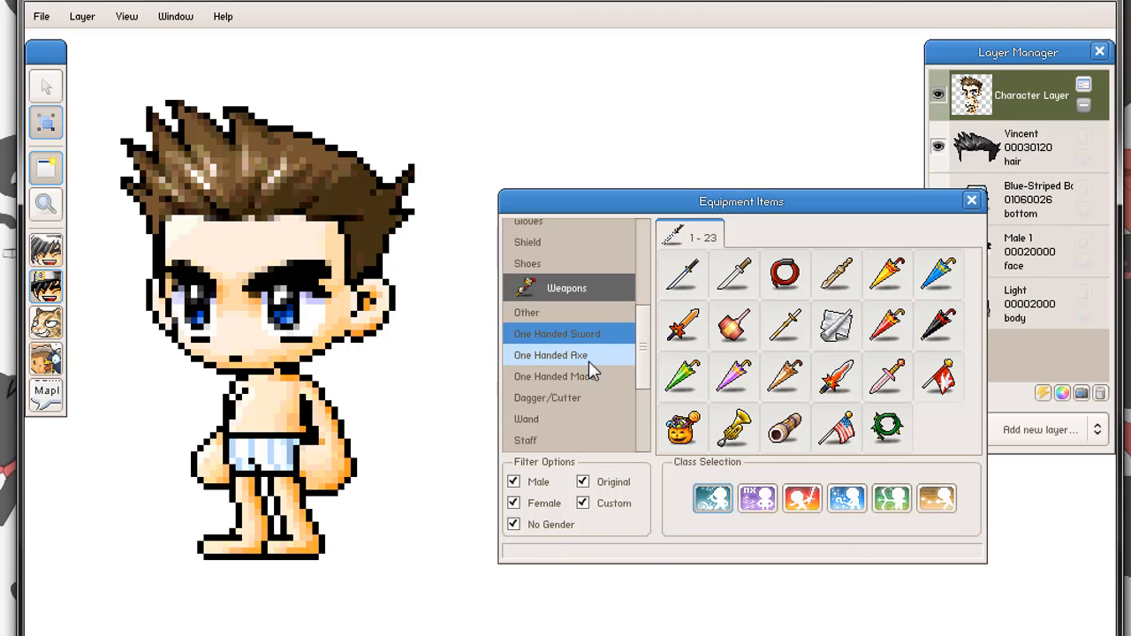
left_click(589, 360)
left_click(583, 381)
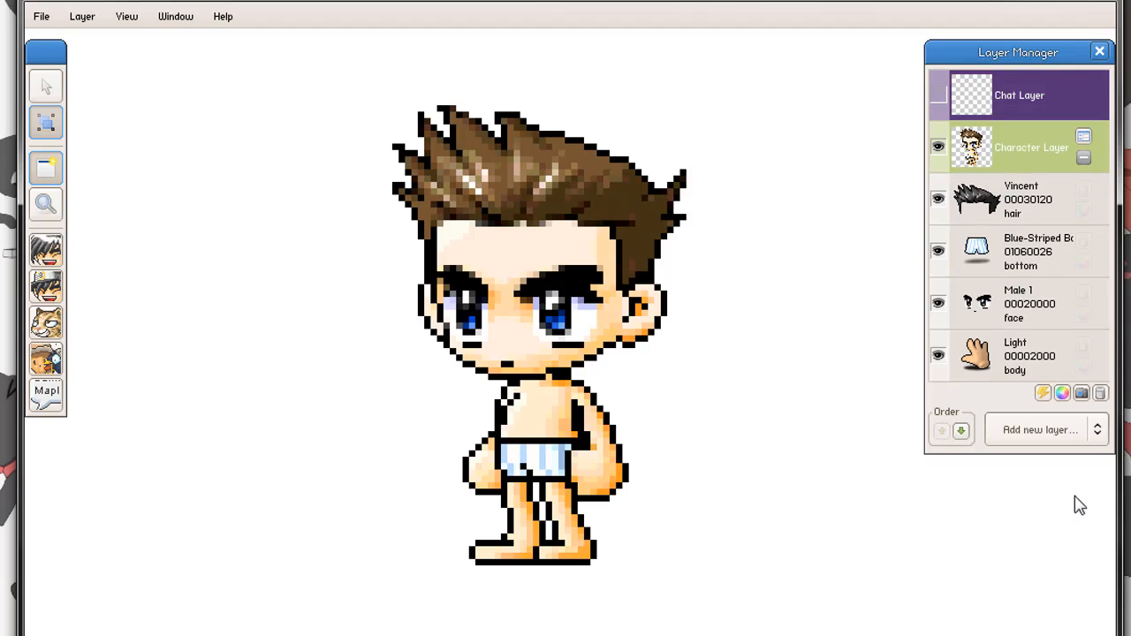
- Delete the Chat Layer above the Character Layer
left_click(1100, 392)
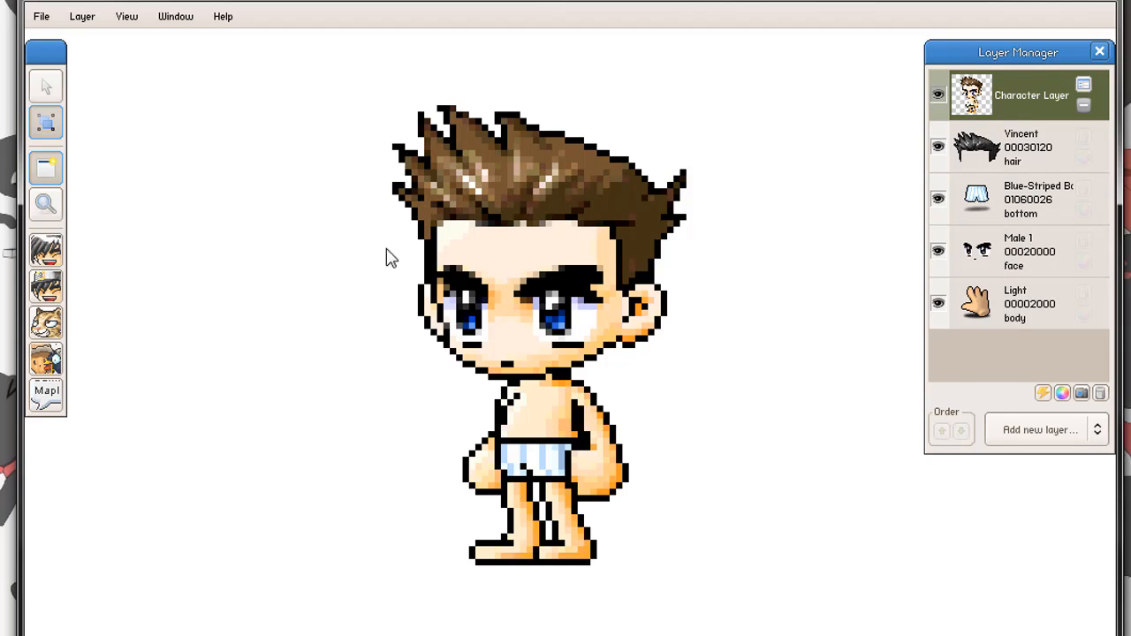
- Look through the face expressions in the character items and the accessories in the equipment items, and close both windows
left_click(46, 250)
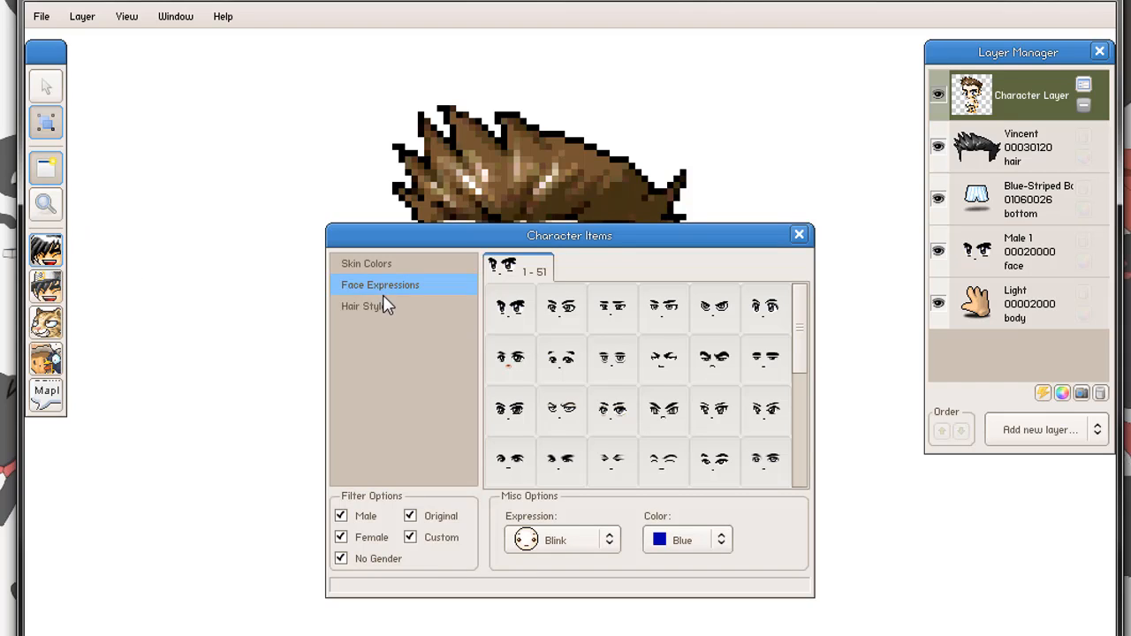
left_click(46, 286)
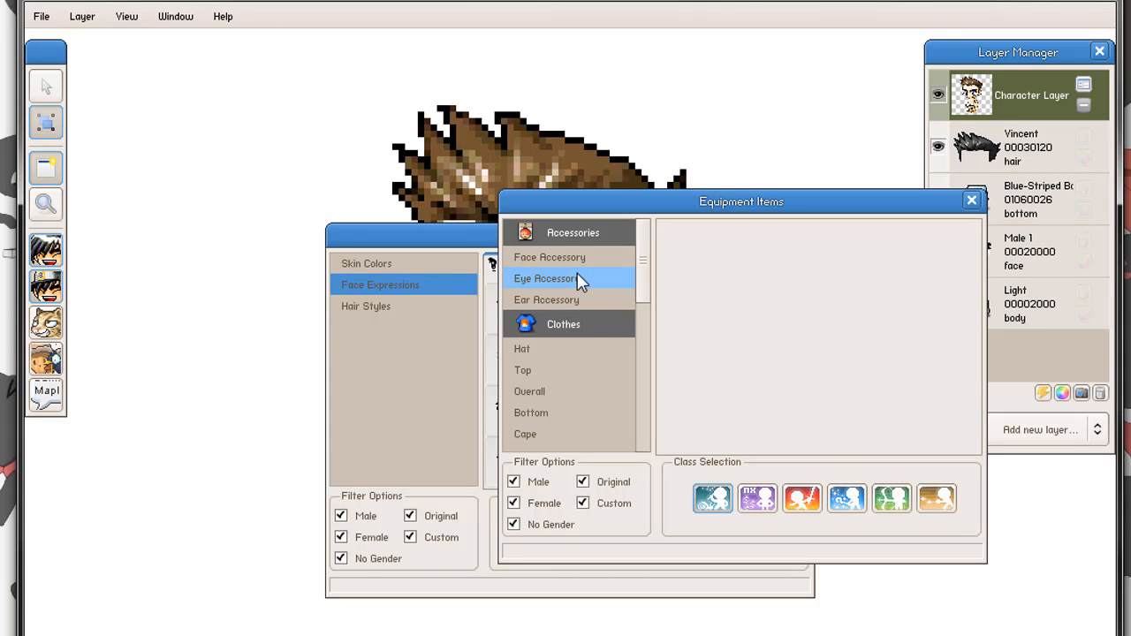
left_click(454, 281)
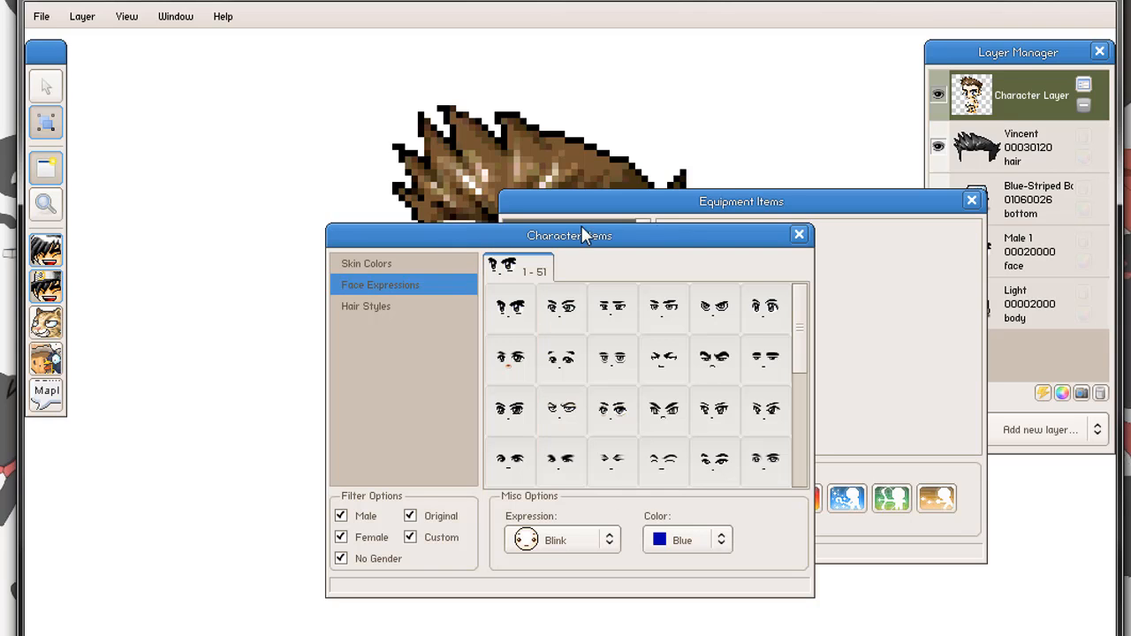
left_click(815, 234)
left_click(444, 232)
left_click(799, 235)
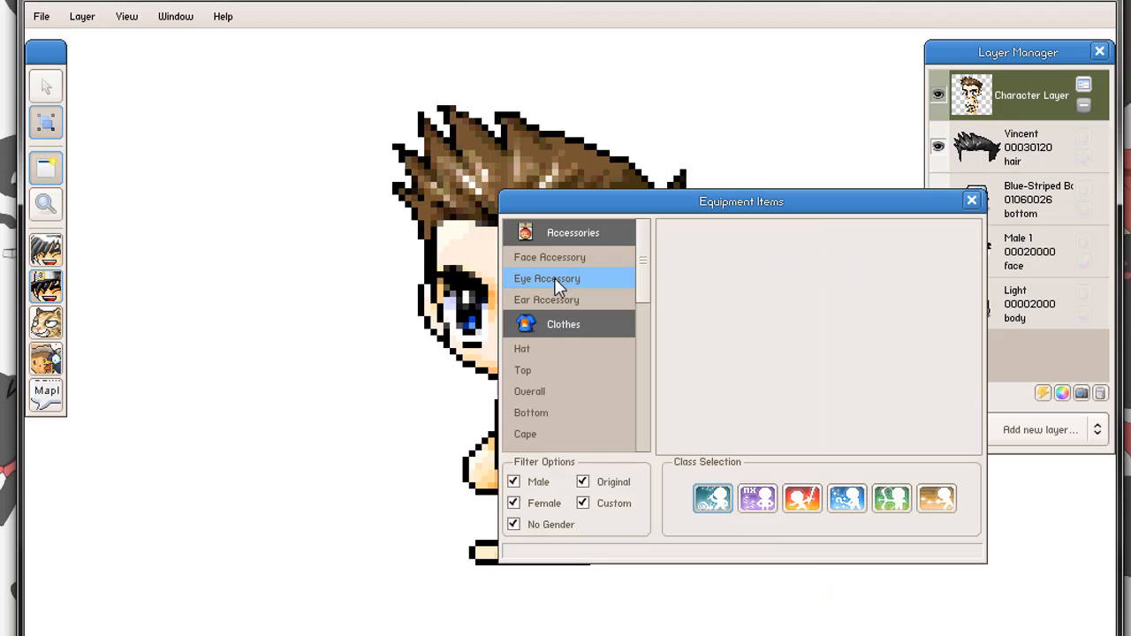
left_click(554, 277)
left_click(557, 261)
left_click(554, 278)
left_click(969, 202)
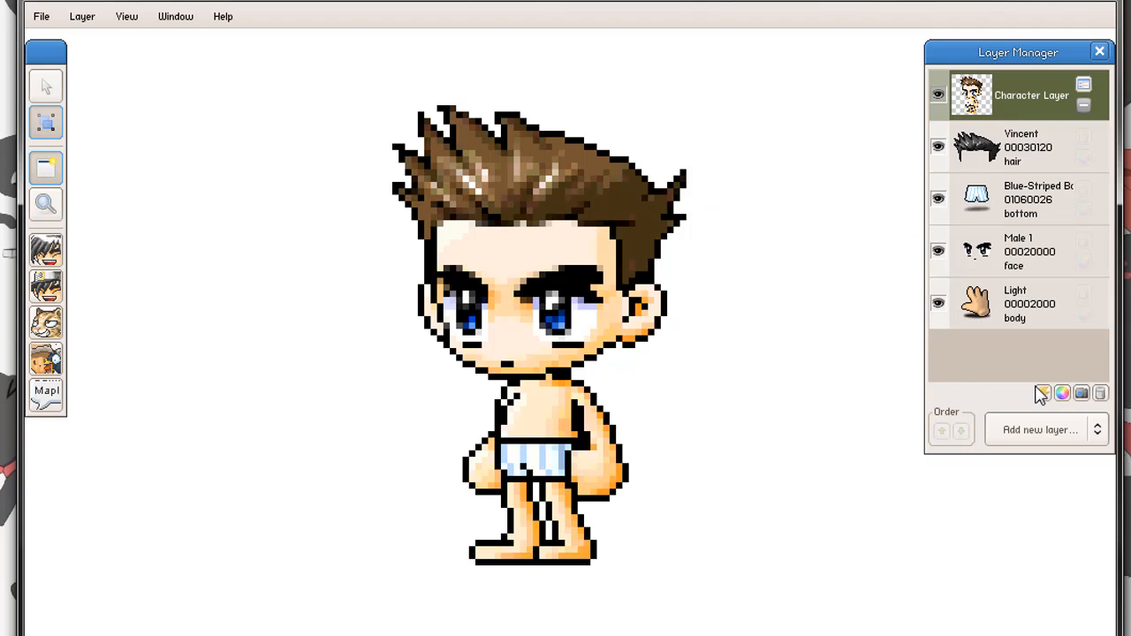
- Start saving an image of the whole scene rather than a specific layer and generate its preview
left_click(42, 16)
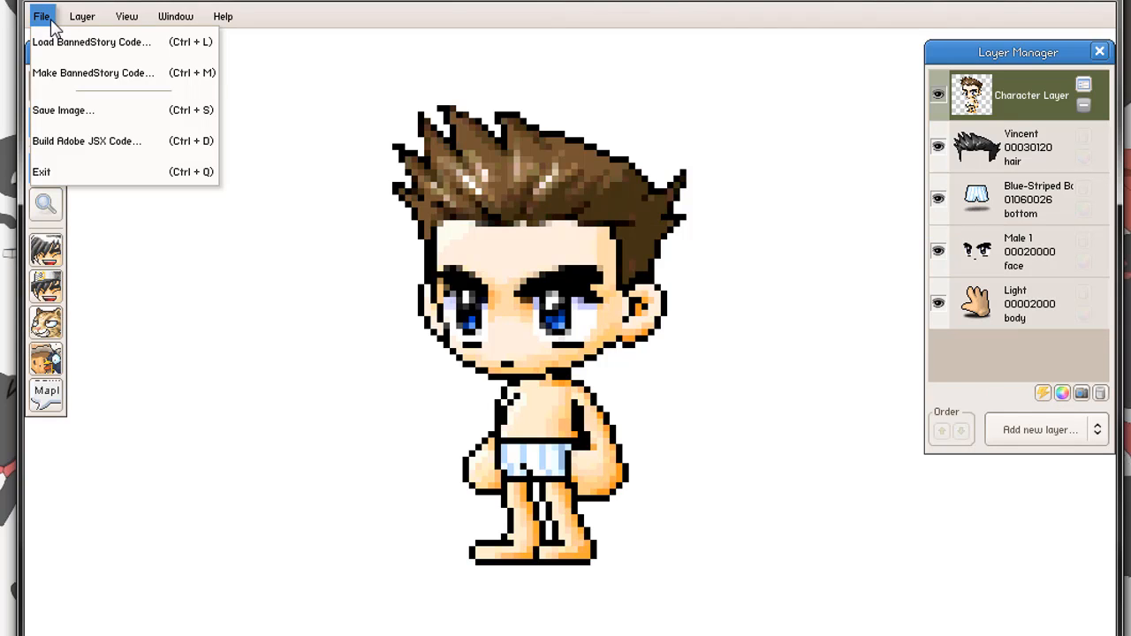
left_click(99, 115)
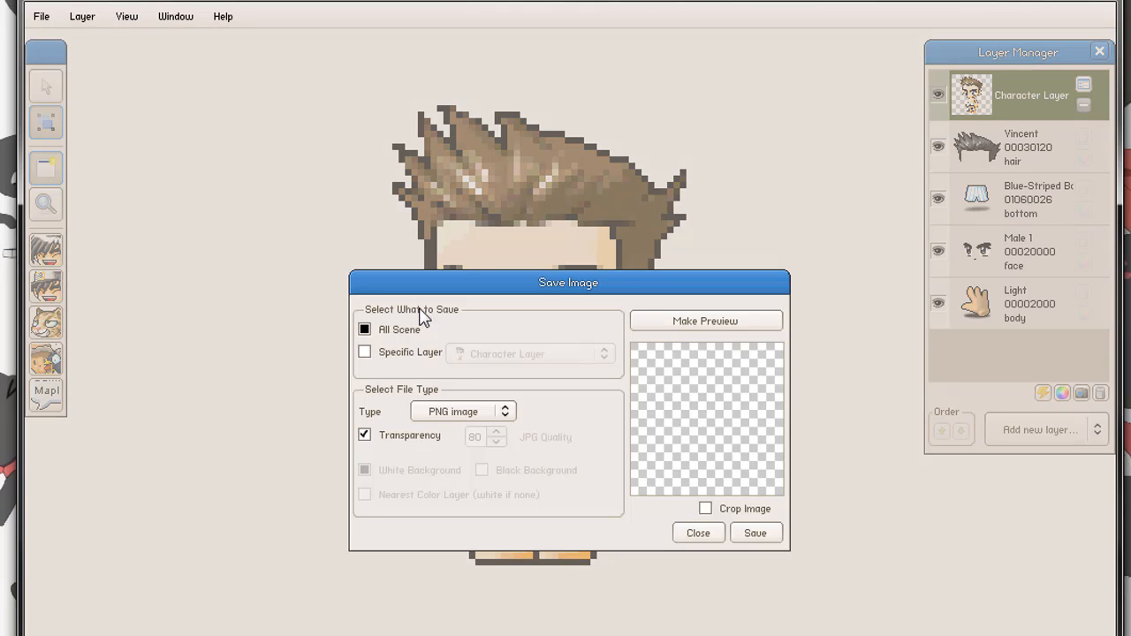
left_click(385, 354)
left_click(522, 353)
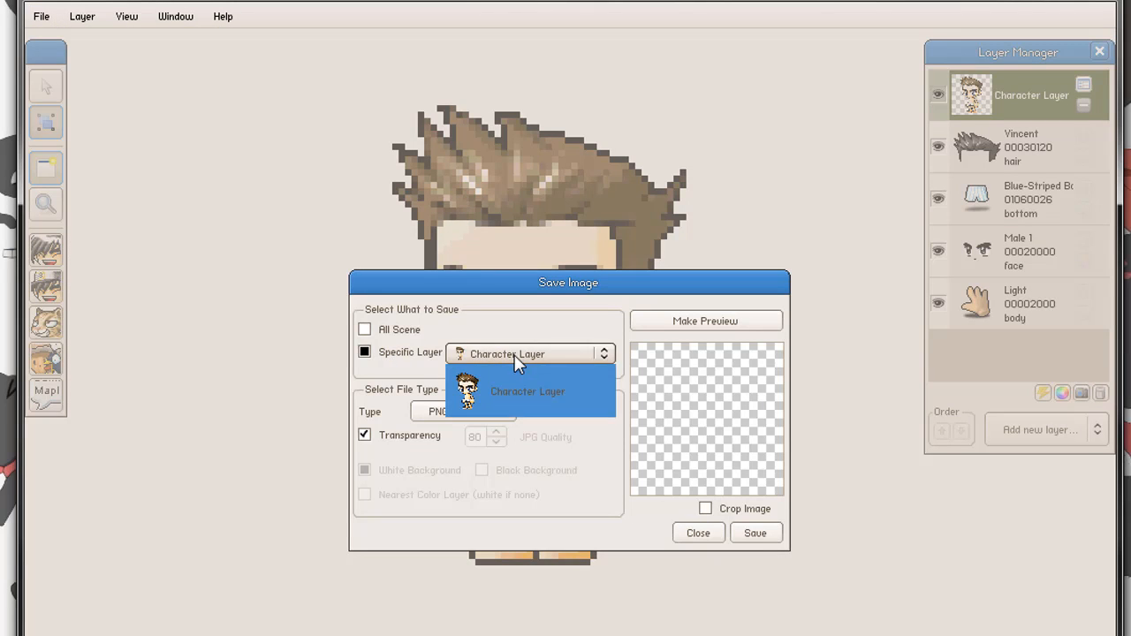
left_click(523, 354)
left_click(381, 335)
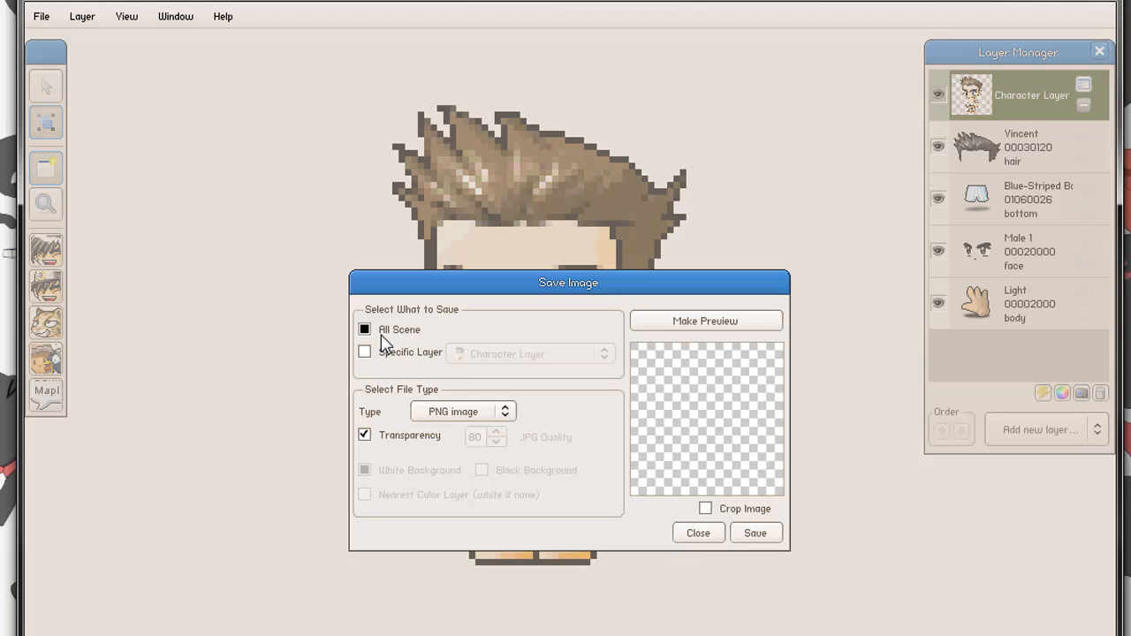
left_click(714, 322)
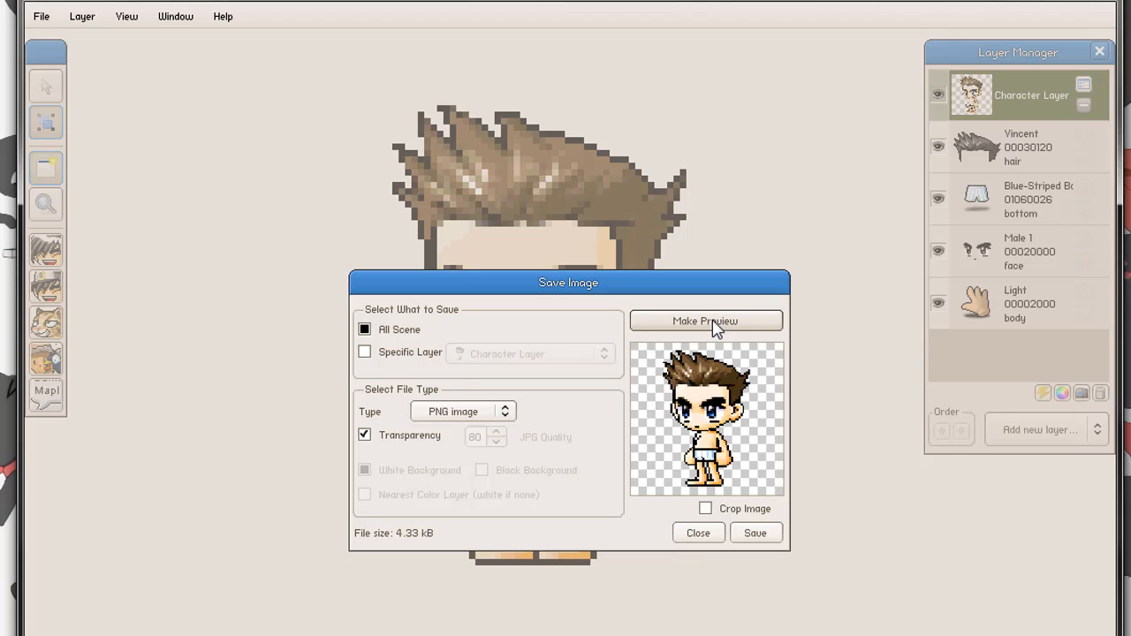
- Save the scene as a cropped PNG image with transparency, named MHJ, in the Bannedstory folder
left_click(464, 412)
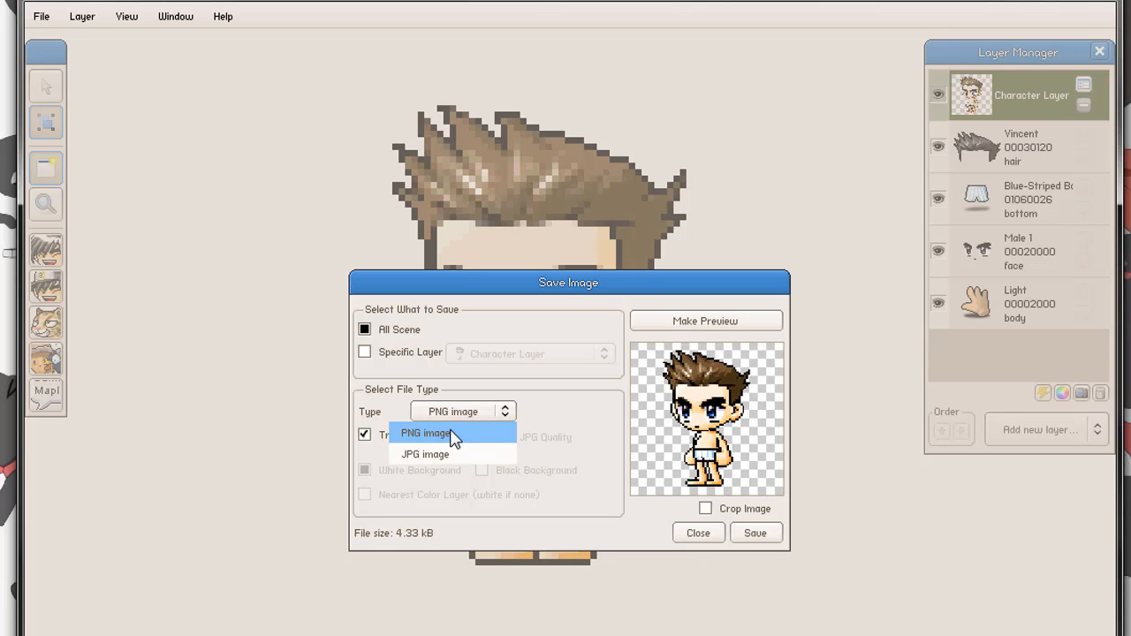
left_click(601, 399)
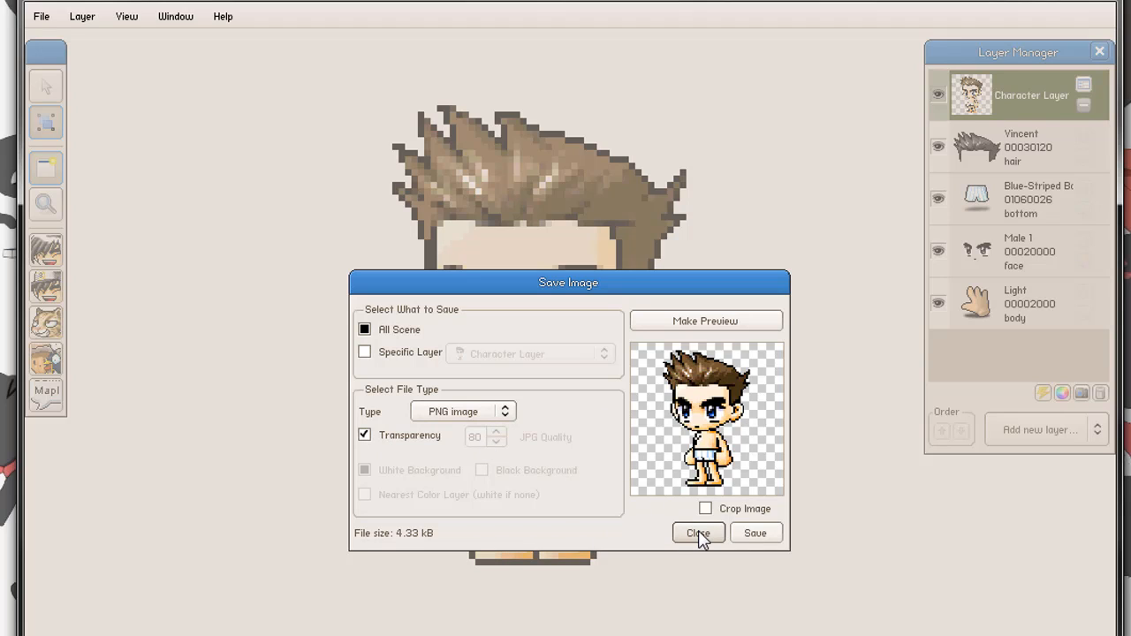
left_click(705, 508)
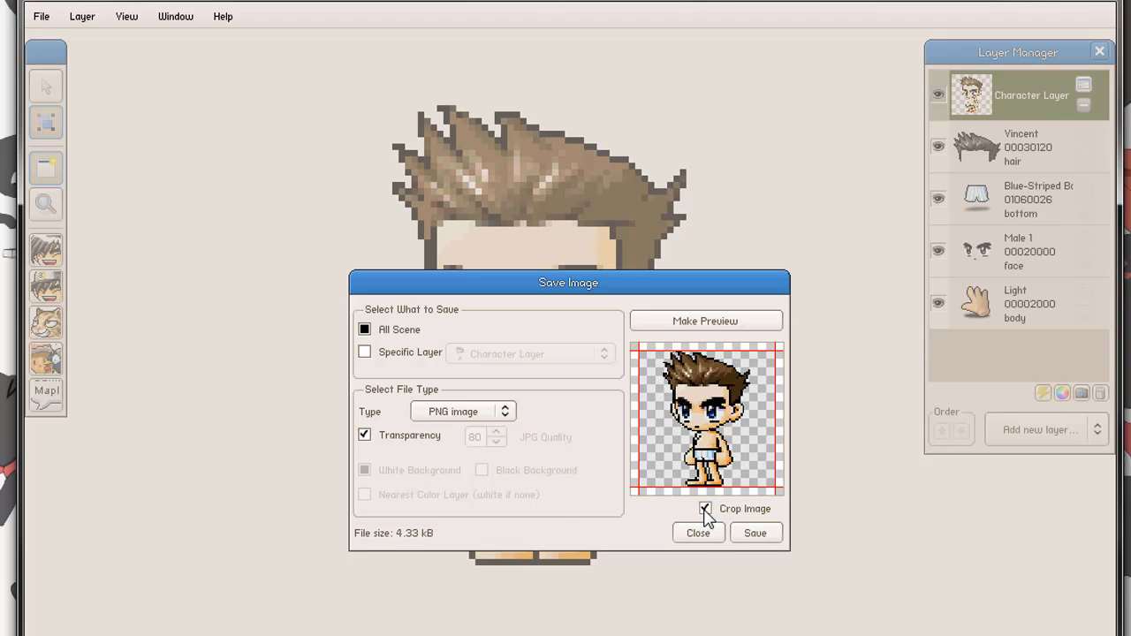
left_click(755, 533)
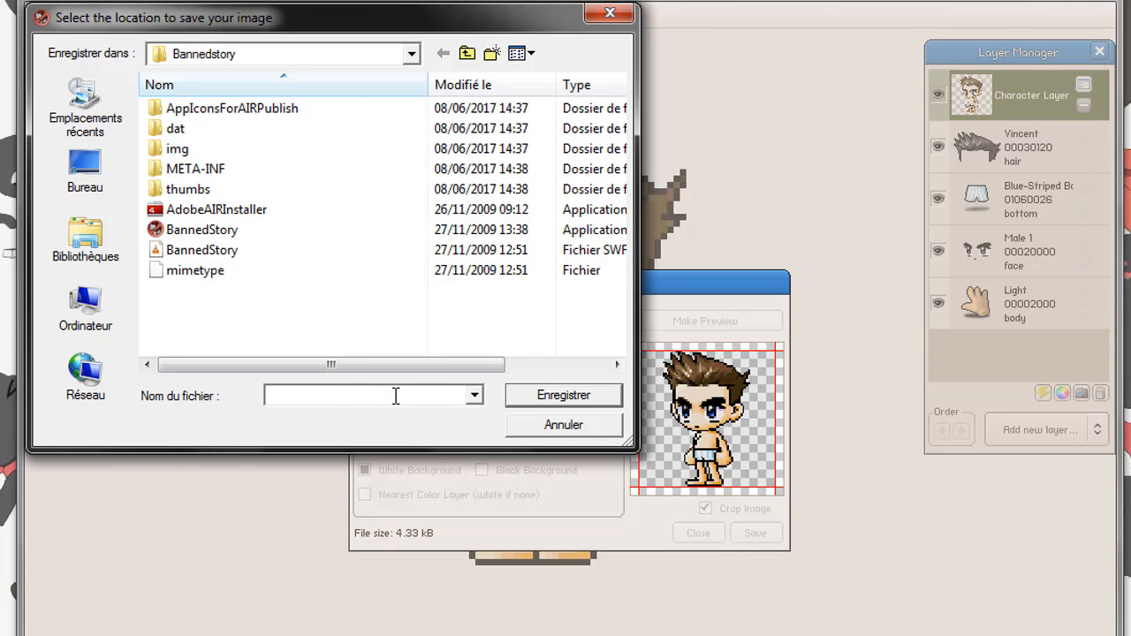
type("MHU")
key("Return")
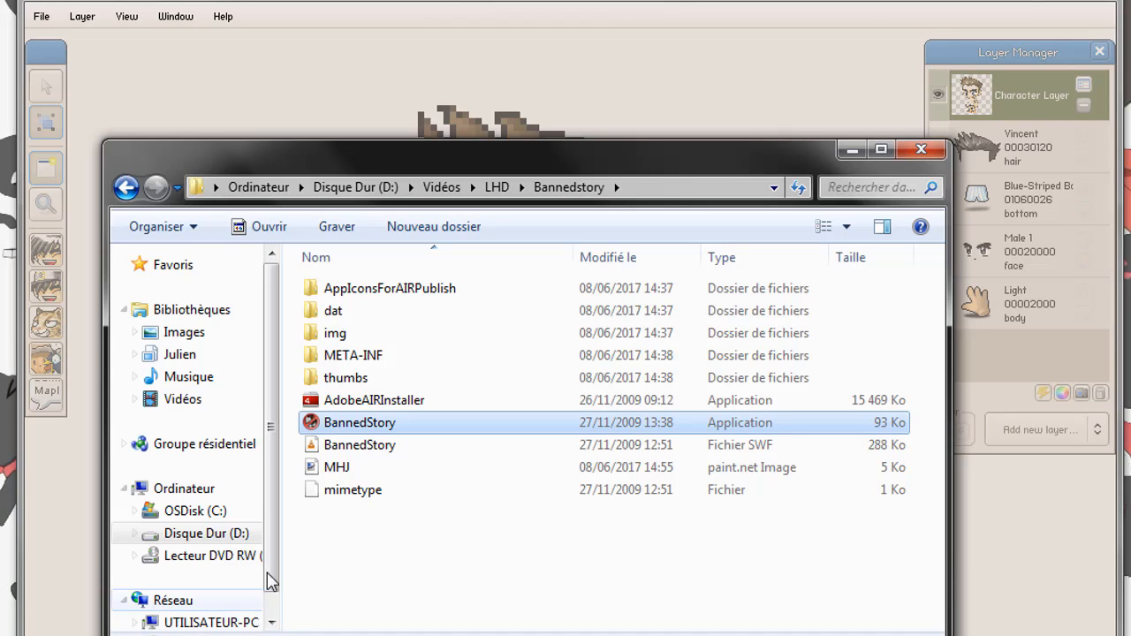
- Open the saved MHJ image from the Bannedstory folder to check it and close the Save Image dialog
left_click(402, 467)
double_click(423, 468)
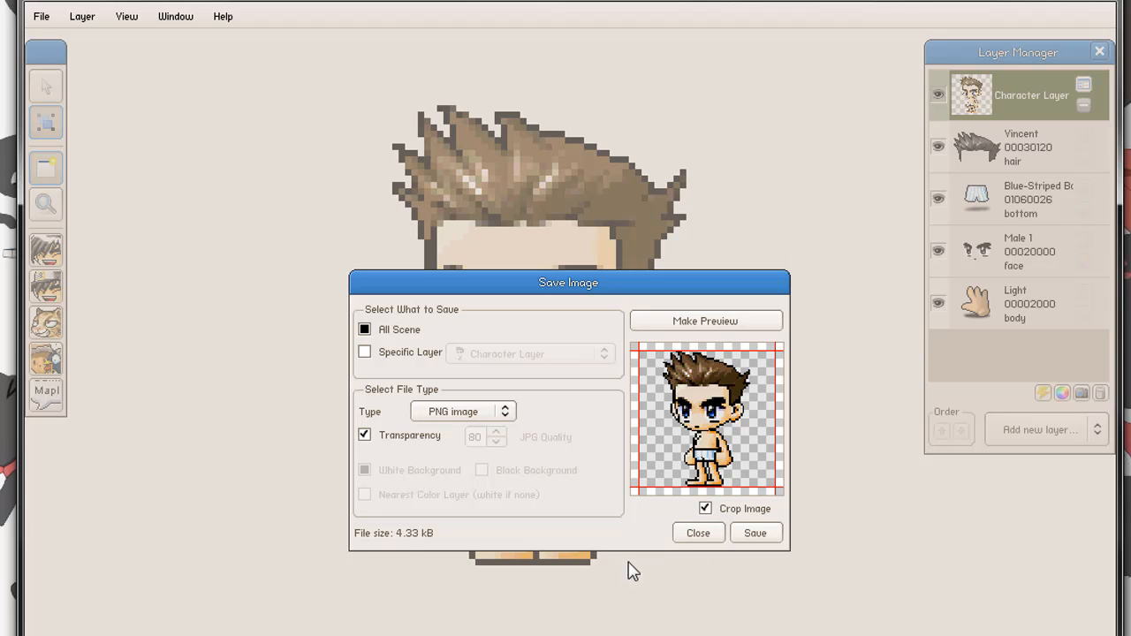
left_click(695, 537)
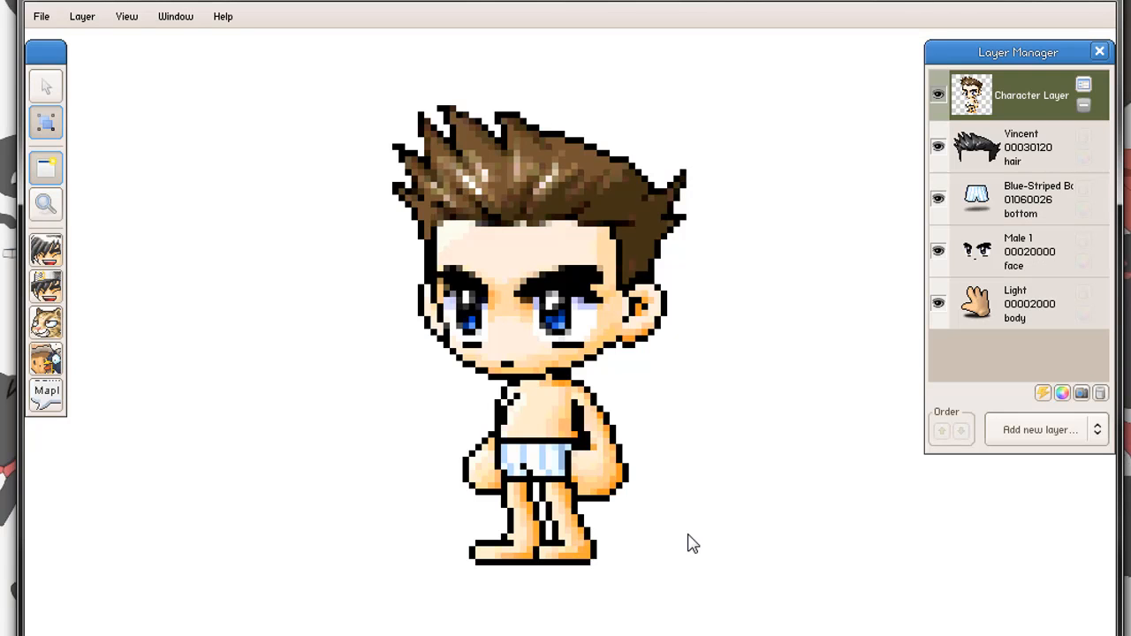